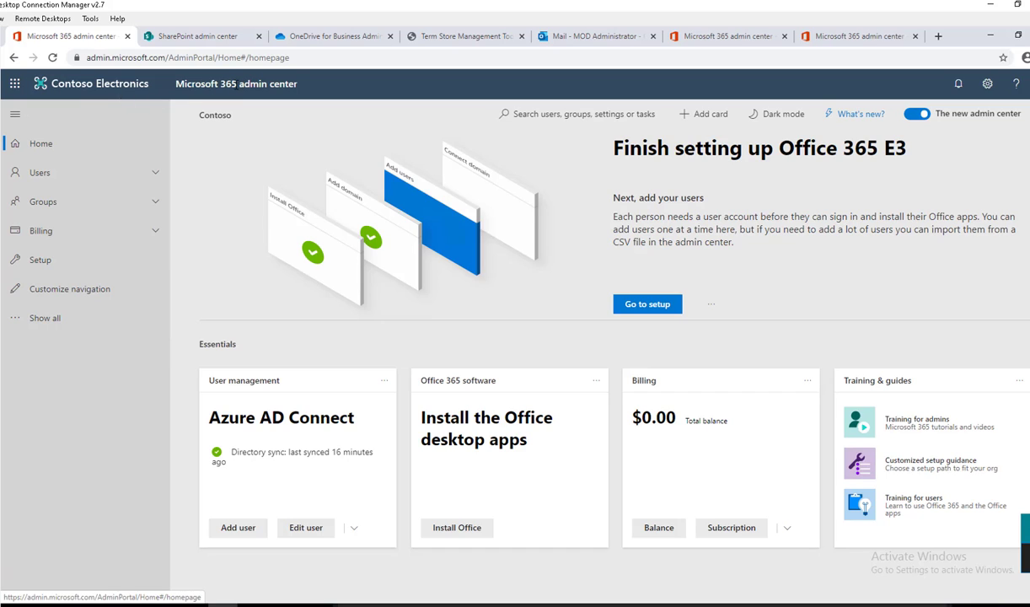
# - Show all admin sections in the navigation and scroll down to the Admin centers list
pyautogui.click(52, 318)
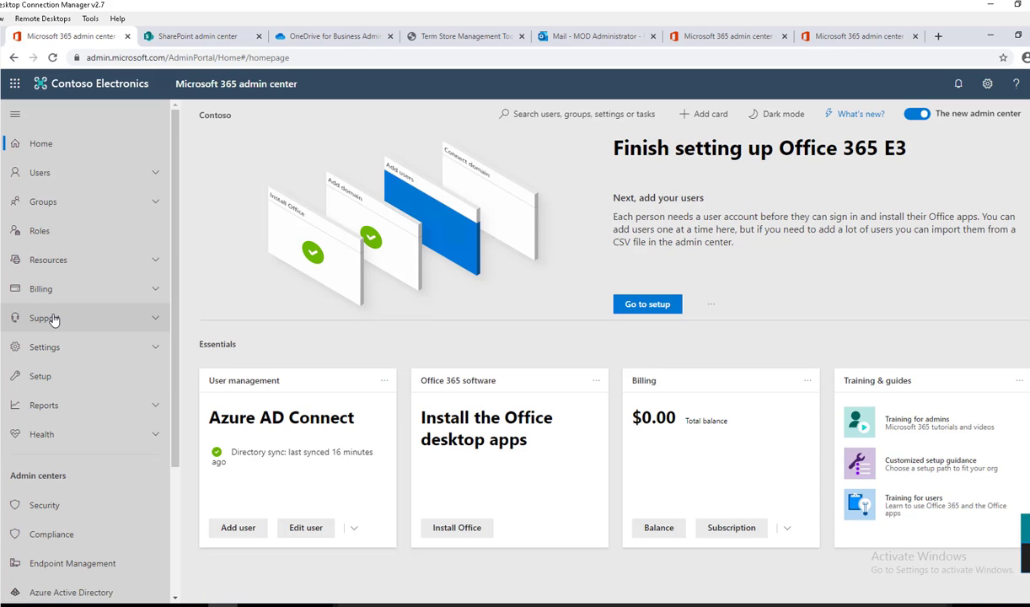
pyautogui.scroll(-2, 127, 300)
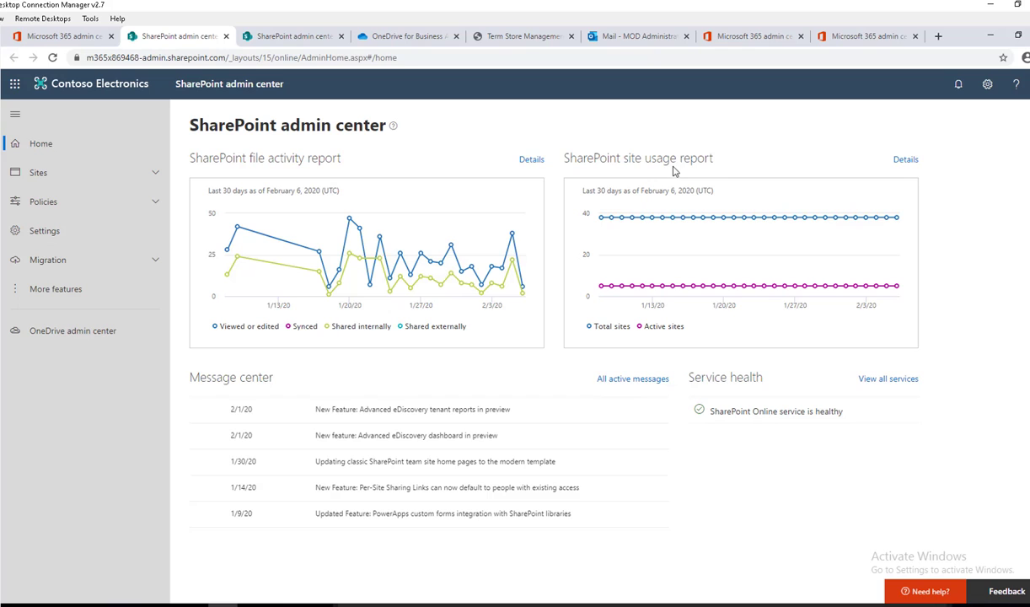
# - Review the Home page's file activity and site usage reports and Message center posts
pyautogui.moveTo(663, 267)
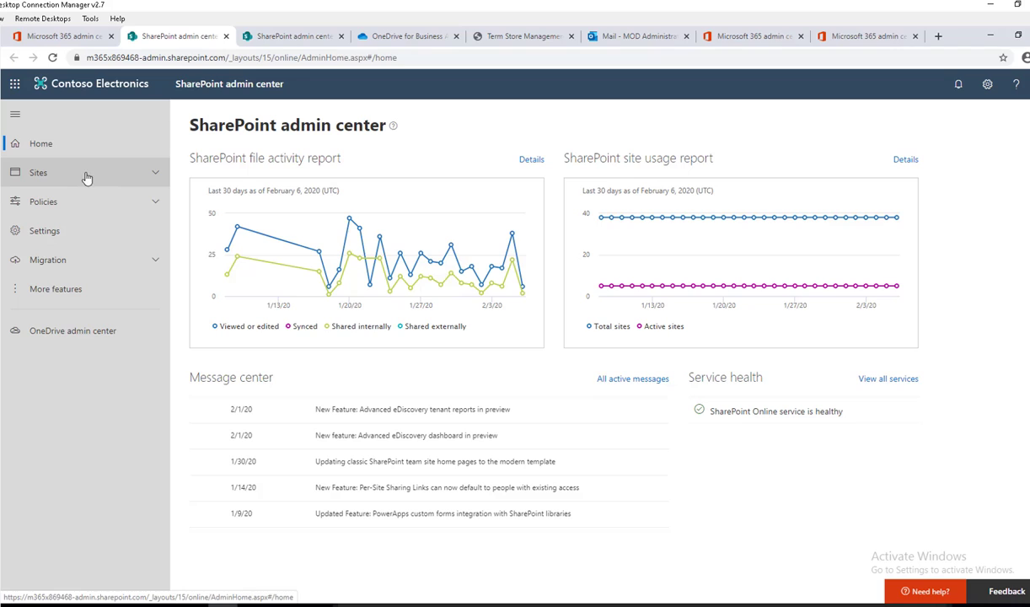
# - Open Sites > Active sites and scroll through the table of URLs, storage, hubs and templates
pyautogui.click(48, 179)
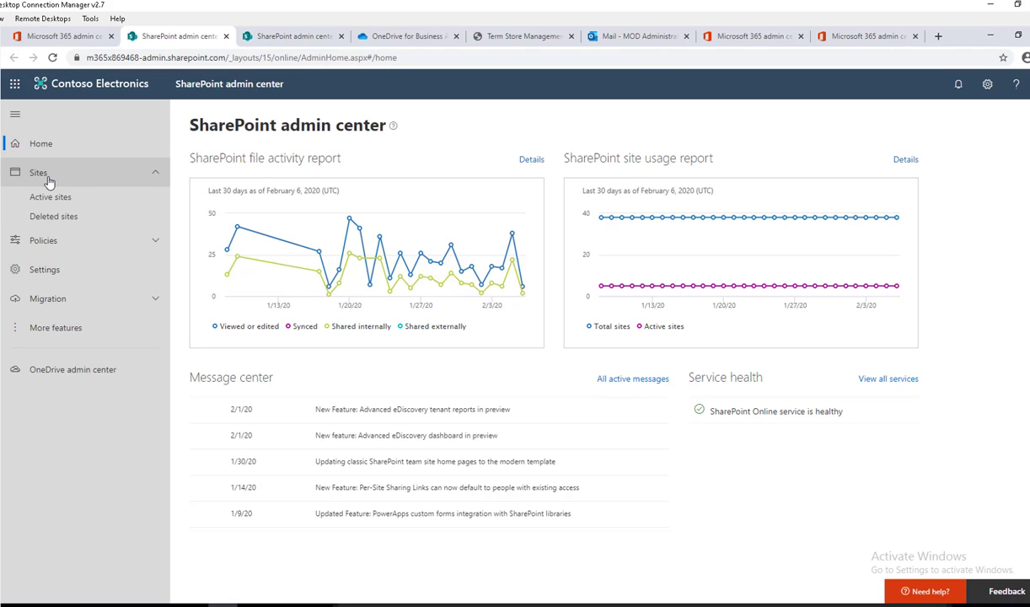
pyautogui.click(59, 199)
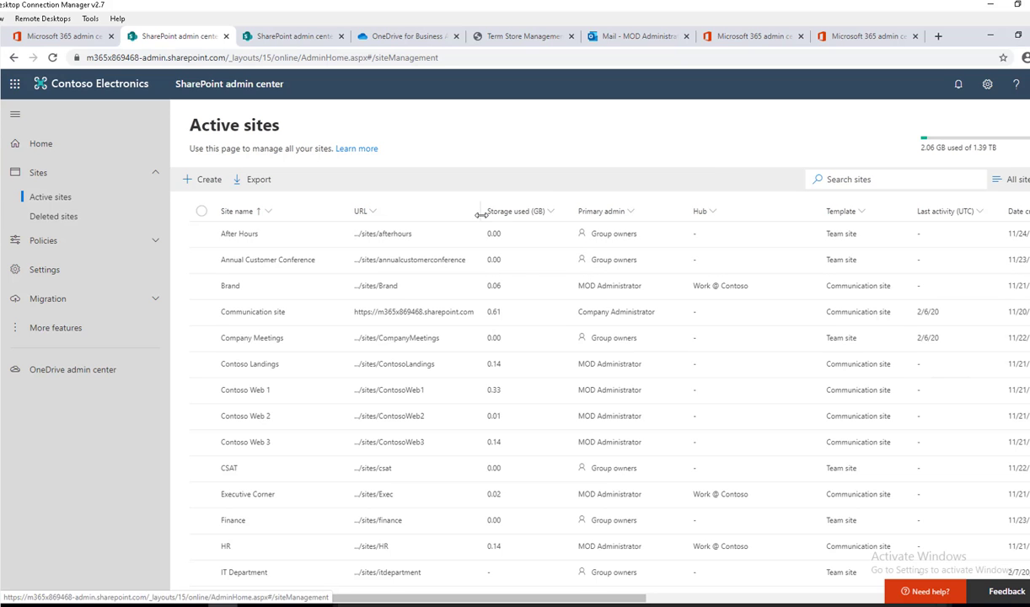
pyautogui.scroll(-5, 664, 287)
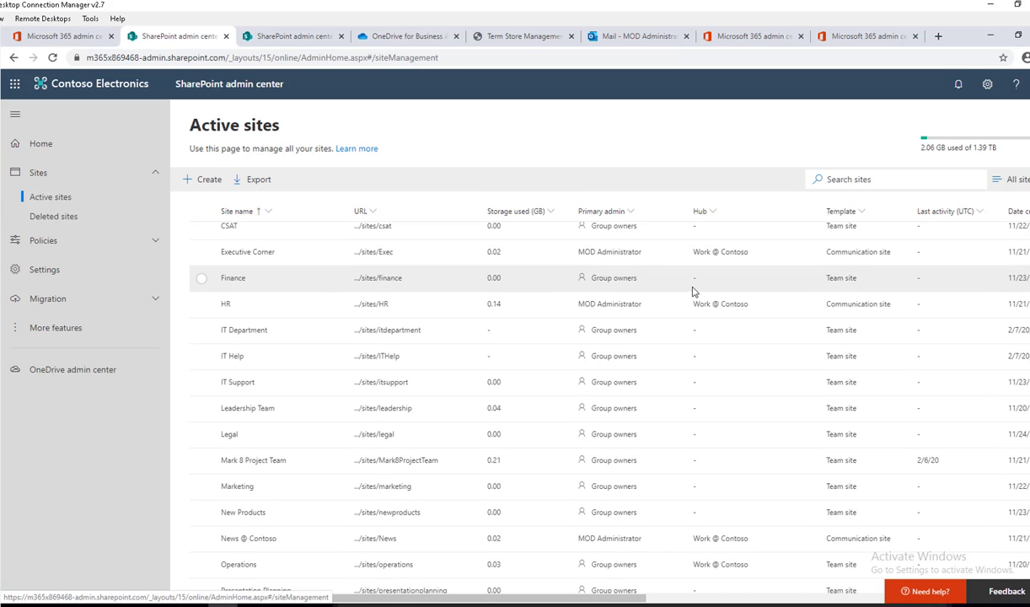
pyautogui.scroll(3, 696, 292)
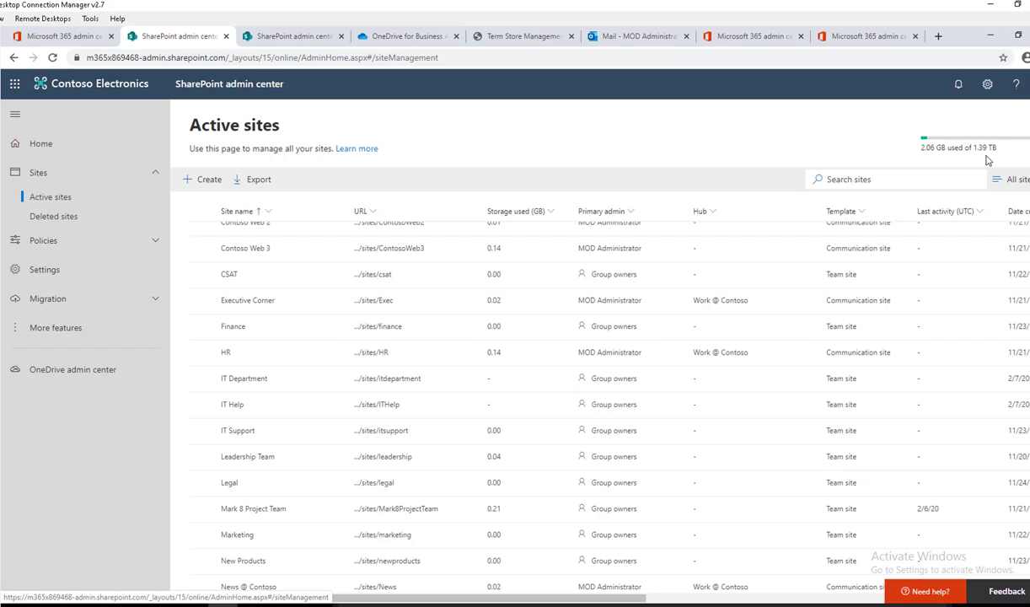
pyautogui.scroll(3, 413, 299)
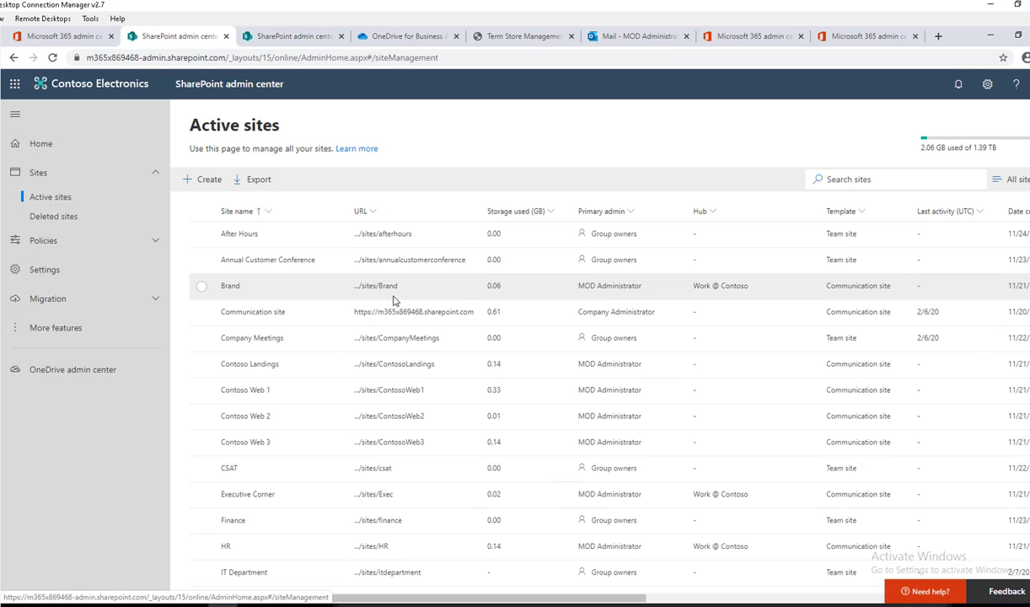
pyautogui.scroll(-3, 367, 278)
pyautogui.scroll(3, 337, 253)
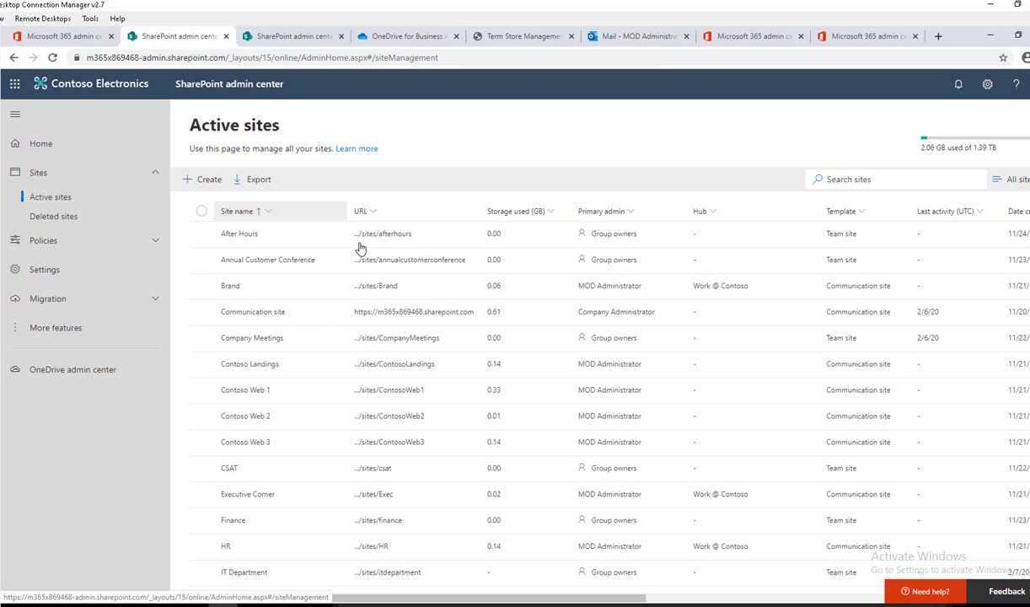
pyautogui.scroll(-5, 509, 305)
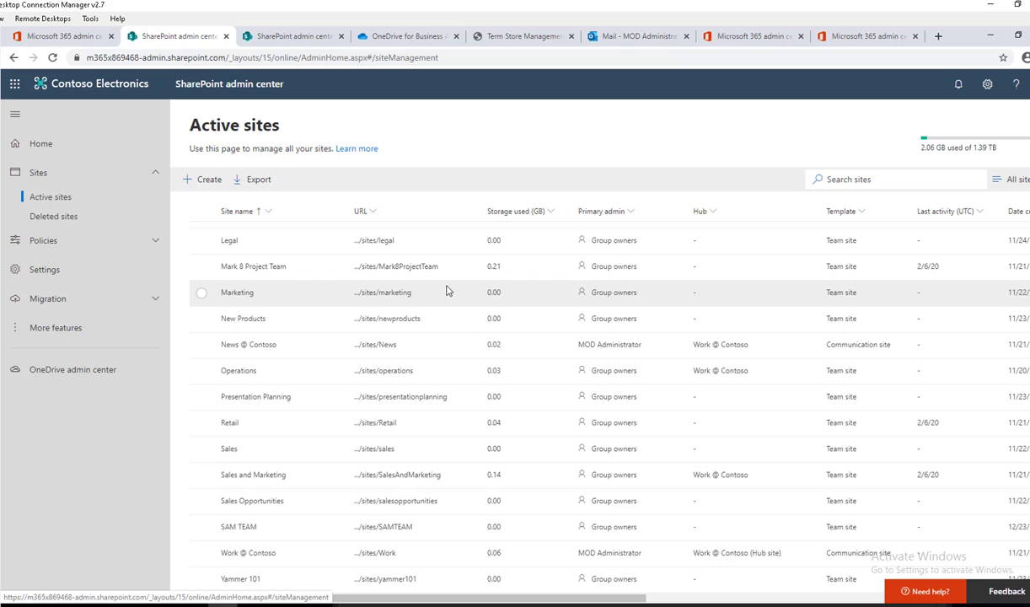
pyautogui.scroll(5, 422, 286)
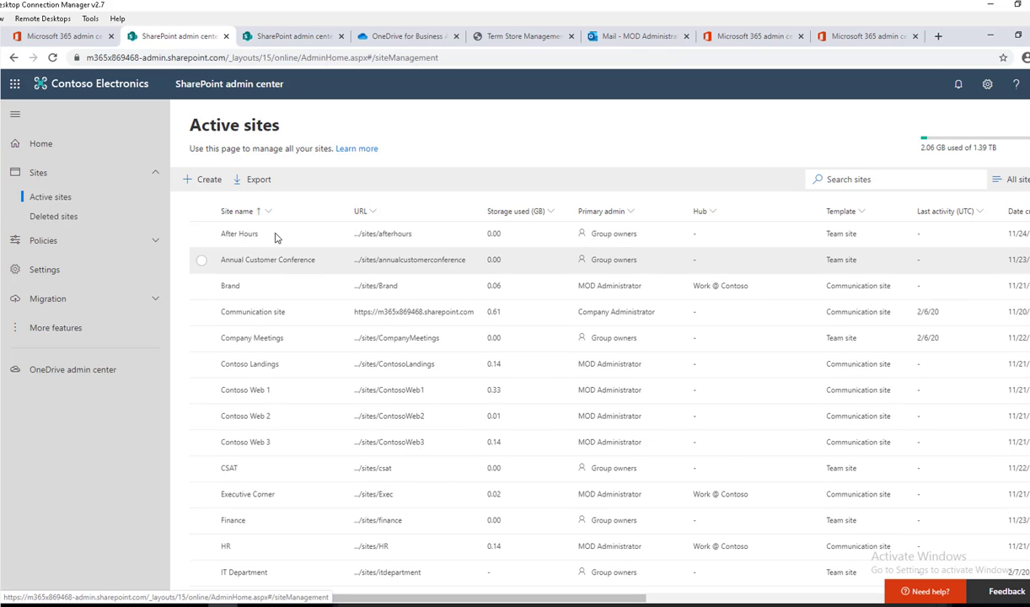
# - View the Communication site's details, then switch to the empty Deleted sites page
pyautogui.click(267, 320)
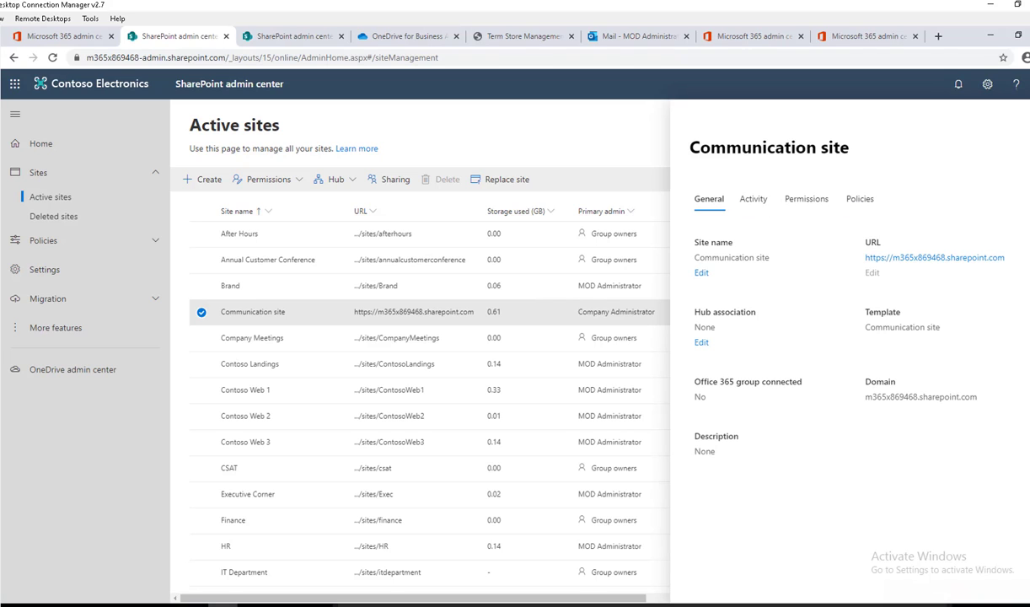
pyautogui.press('Escape')
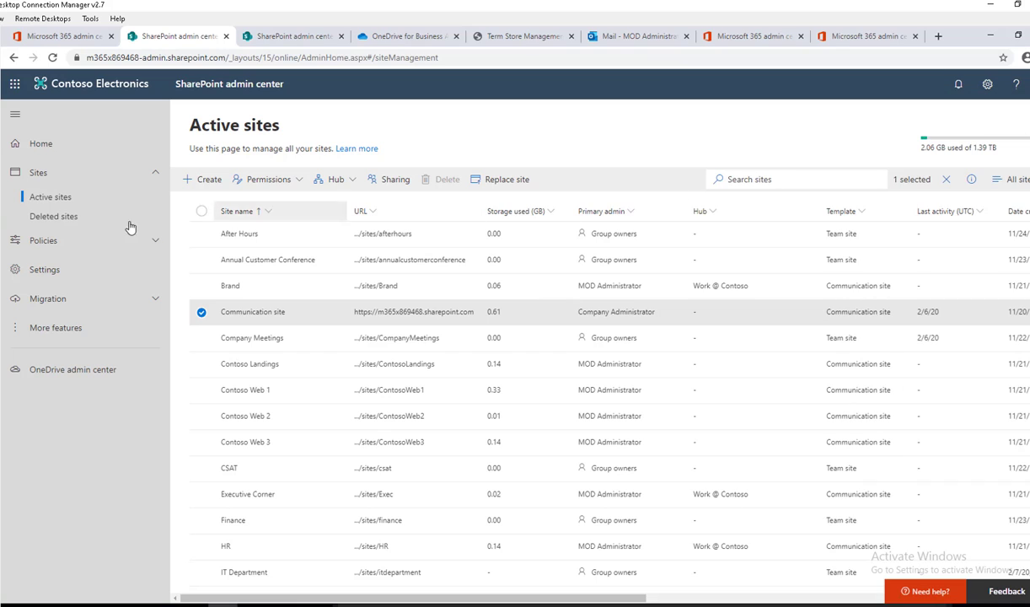
pyautogui.click(61, 216)
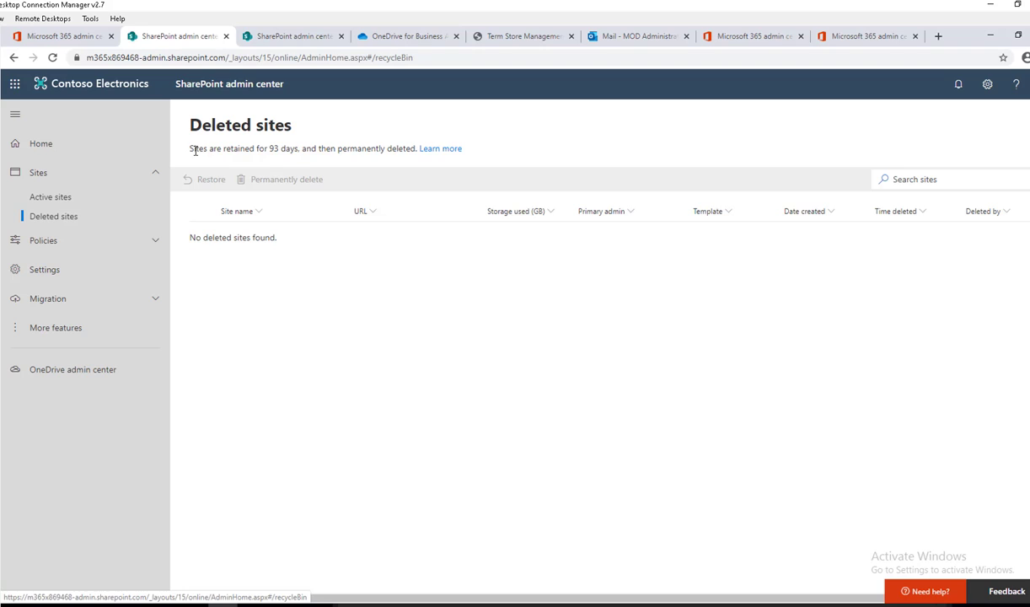
# - Highlight the 93-day deleted-site retention sentence, then expand the Policies section
pyautogui.moveTo(193, 149); pyautogui.dragTo(281, 148)
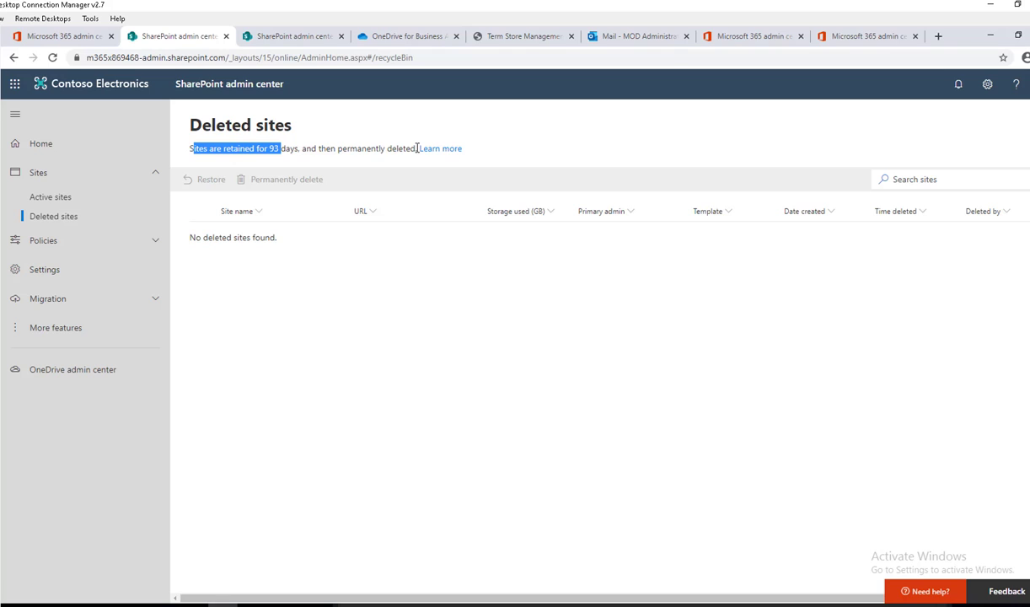
pyautogui.click(391, 431)
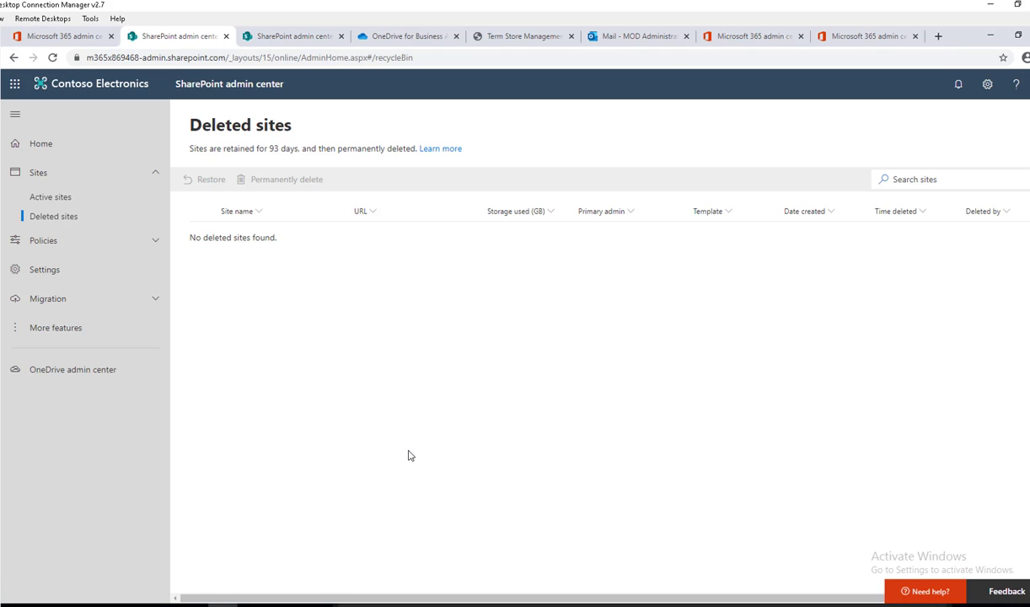
pyautogui.click(40, 243)
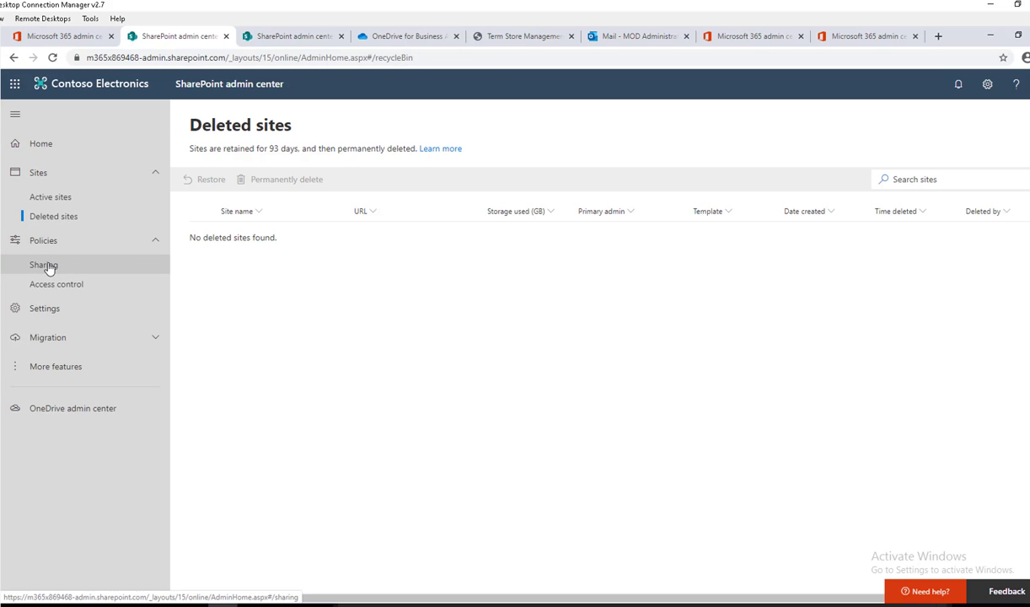
# - On the Sharing policy page, try the external sharing sliders, leaving SharePoint and OneDrive at Anyone
pyautogui.click(49, 268)
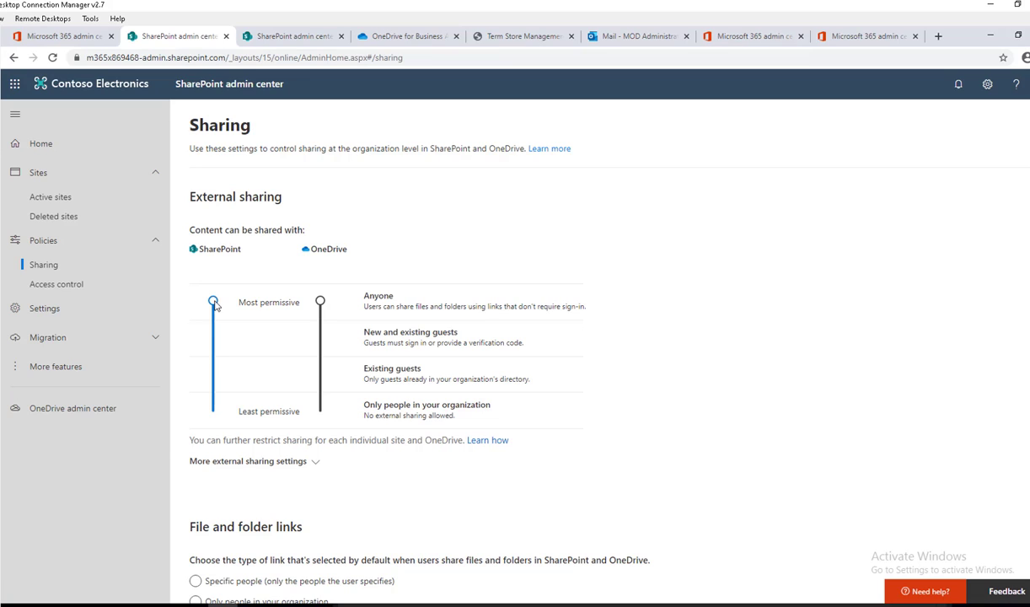
pyautogui.moveTo(214, 303); pyautogui.dragTo(224, 408)
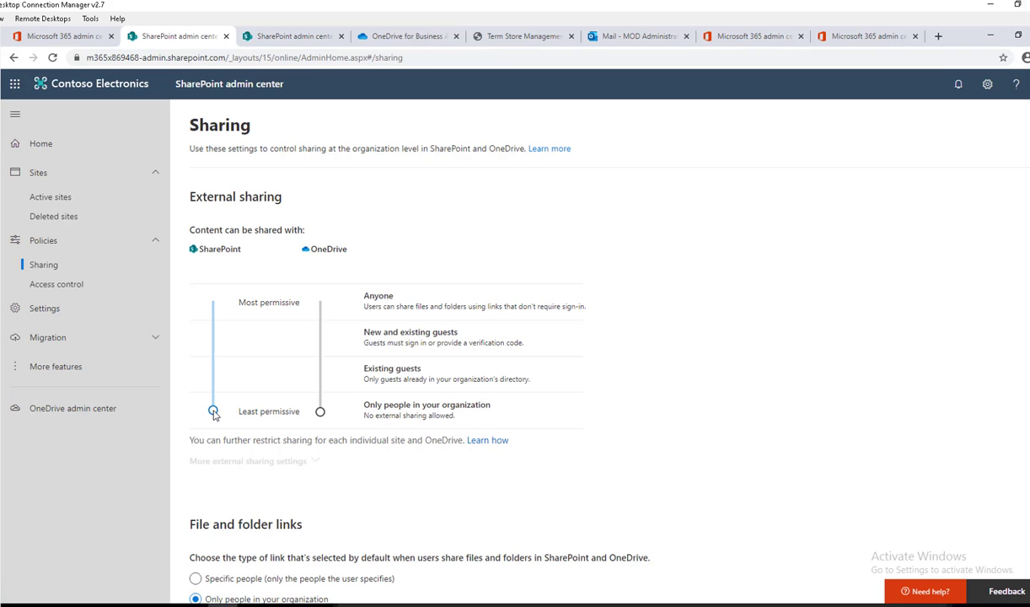
pyautogui.moveTo(213, 413); pyautogui.dragTo(213, 302)
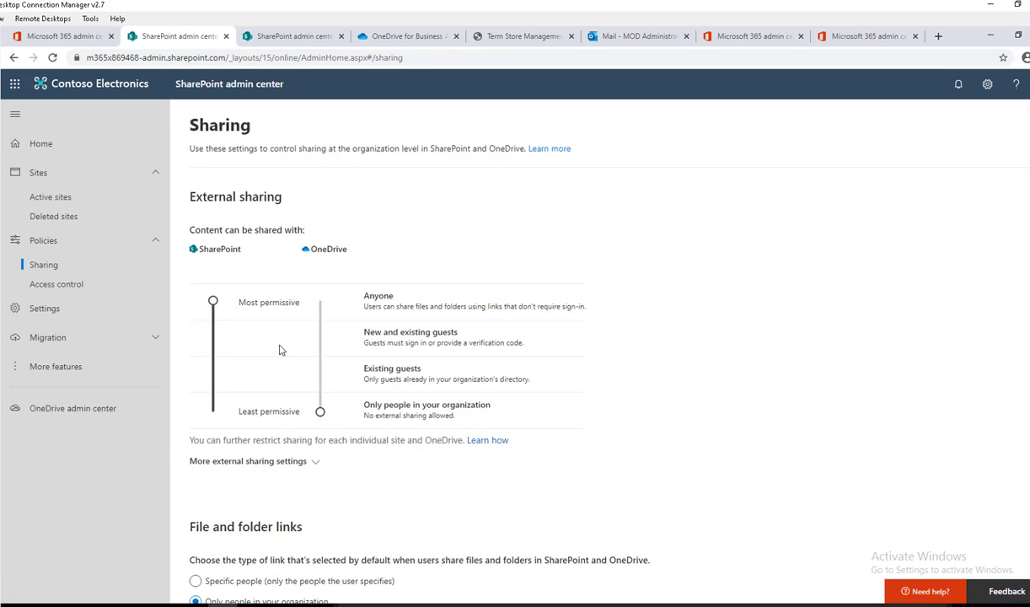
pyautogui.moveTo(321, 413); pyautogui.dragTo(317, 305)
pyautogui.scroll(-3, 401, 337)
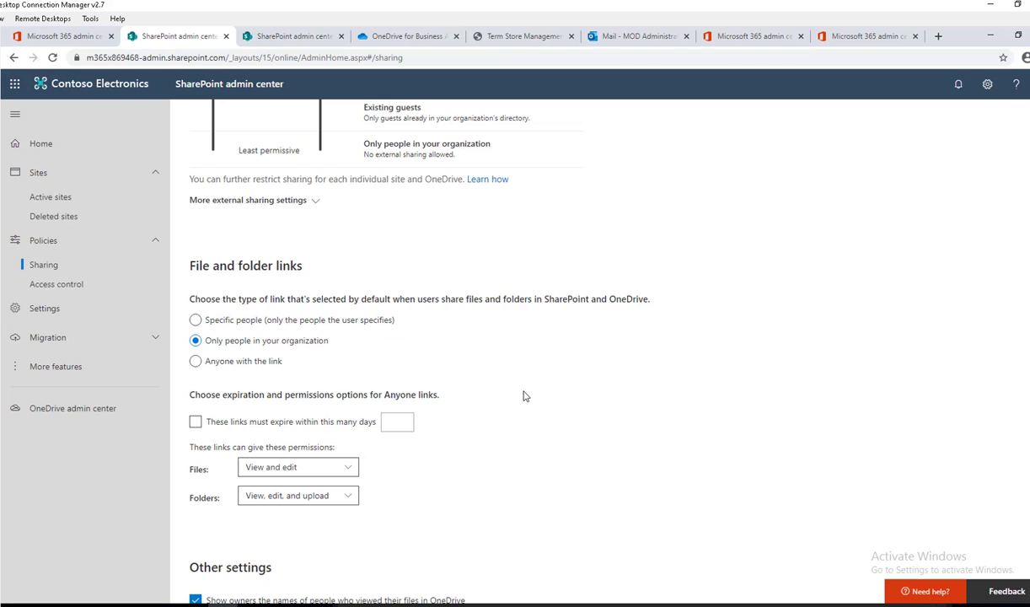
# - Keep Anyone-link permissions at 'View and edit' for files and 'View, edit, and upload' for folders
pyautogui.scroll(-2, 548, 392)
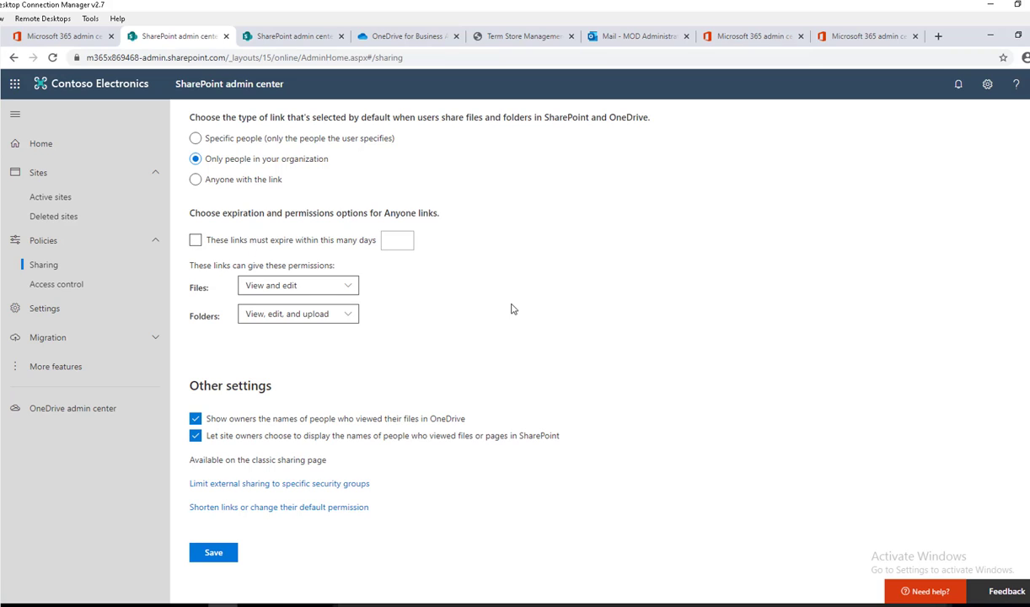
pyautogui.click(354, 288)
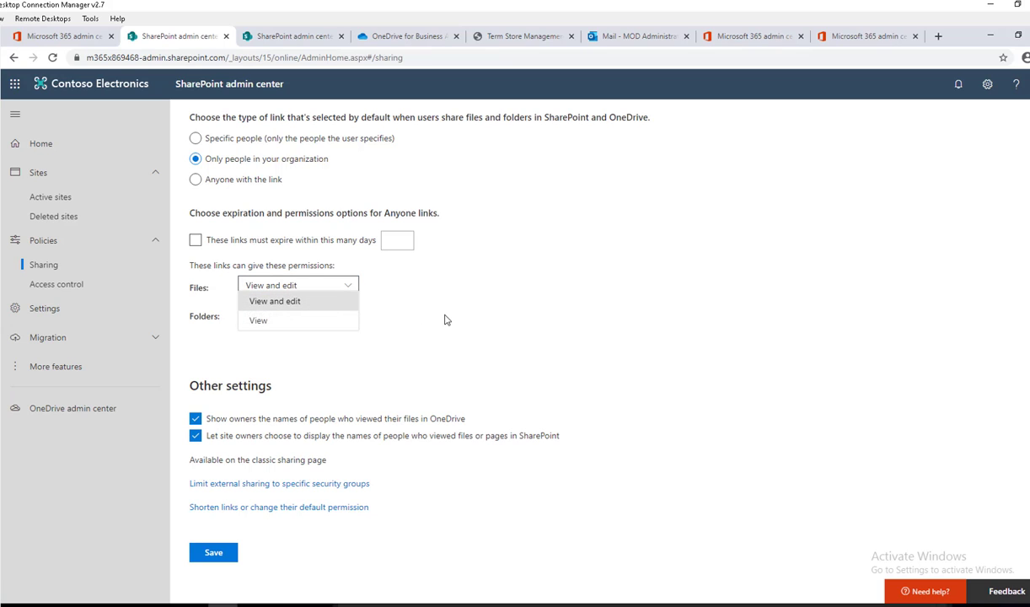
pyautogui.click(295, 298)
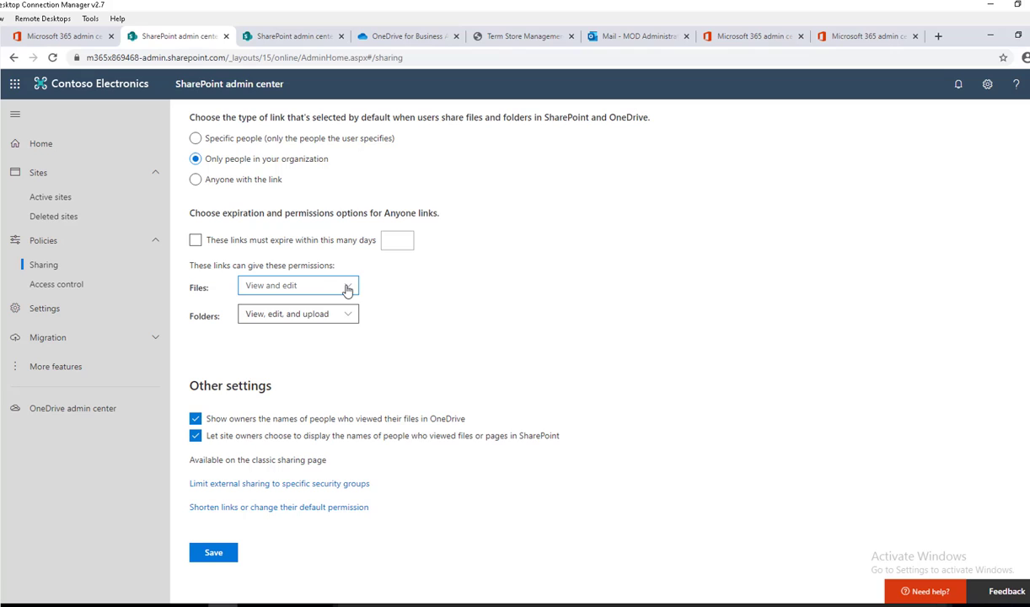
pyautogui.click(348, 315)
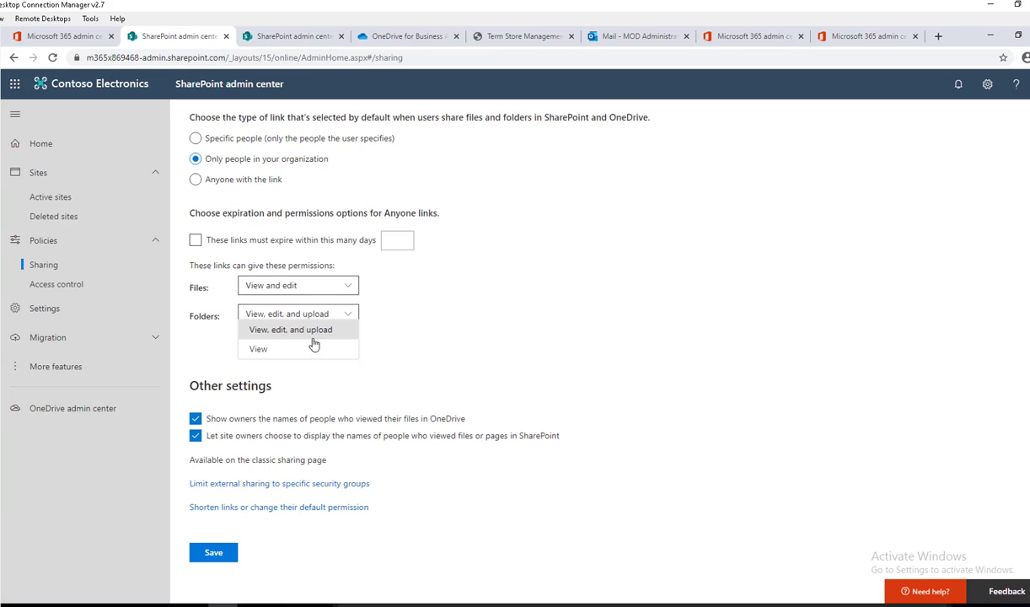
pyautogui.click(527, 327)
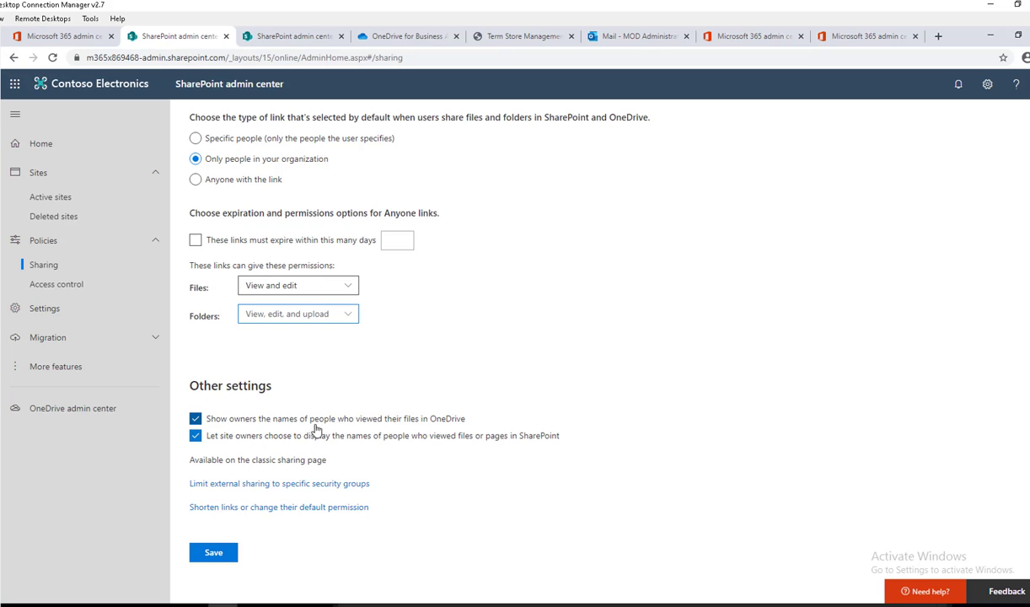
# - Scroll through the remaining sharing settings and go to the Access control policies page
pyautogui.scroll(-1, 350, 362)
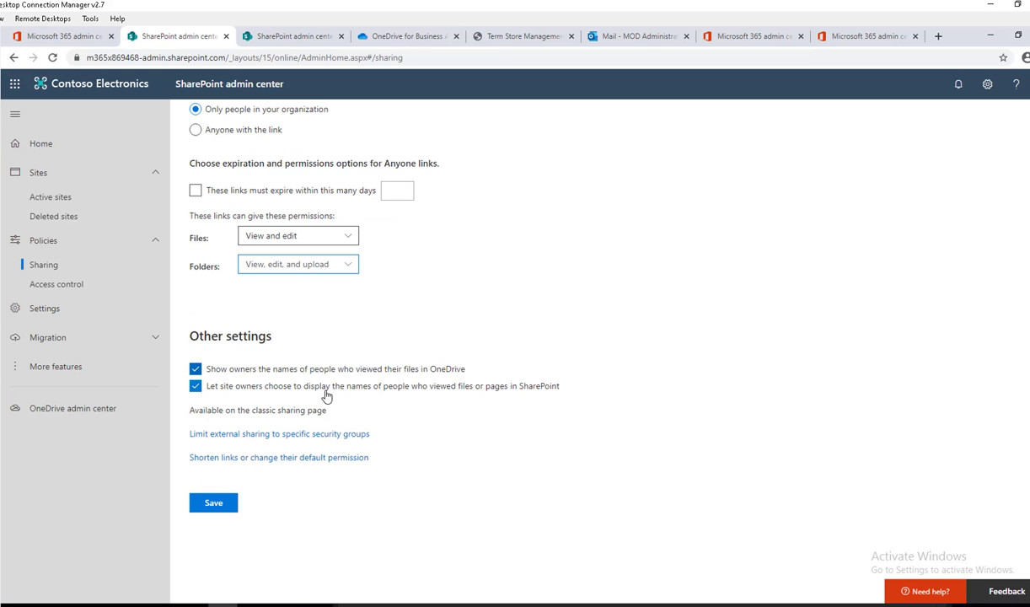
pyautogui.scroll(3, 329, 354)
pyautogui.scroll(-2, 328, 351)
pyautogui.click(54, 289)
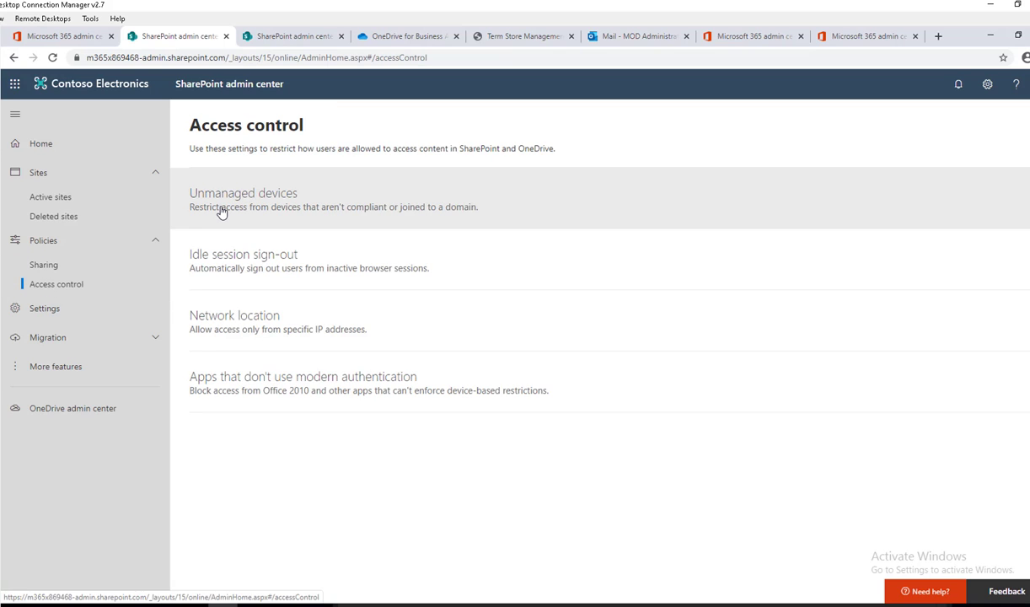
pyautogui.click(240, 204)
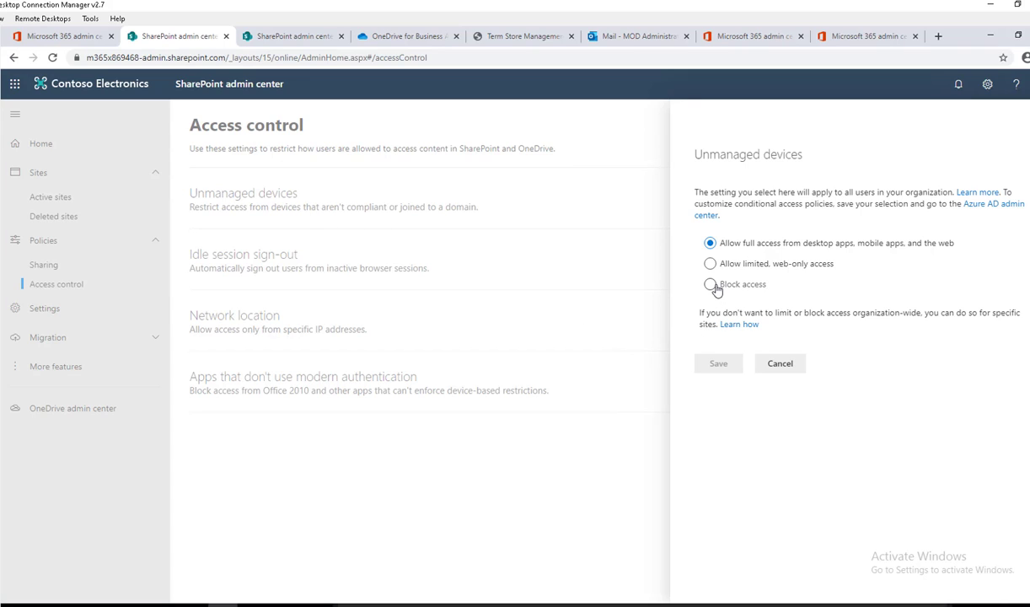
pyautogui.click(780, 367)
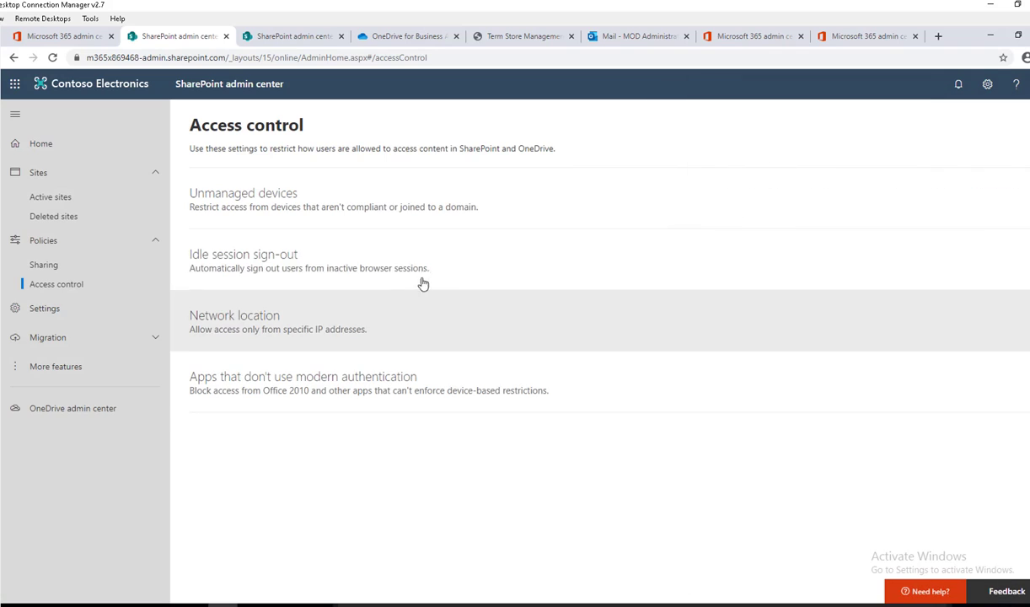
pyautogui.click(321, 272)
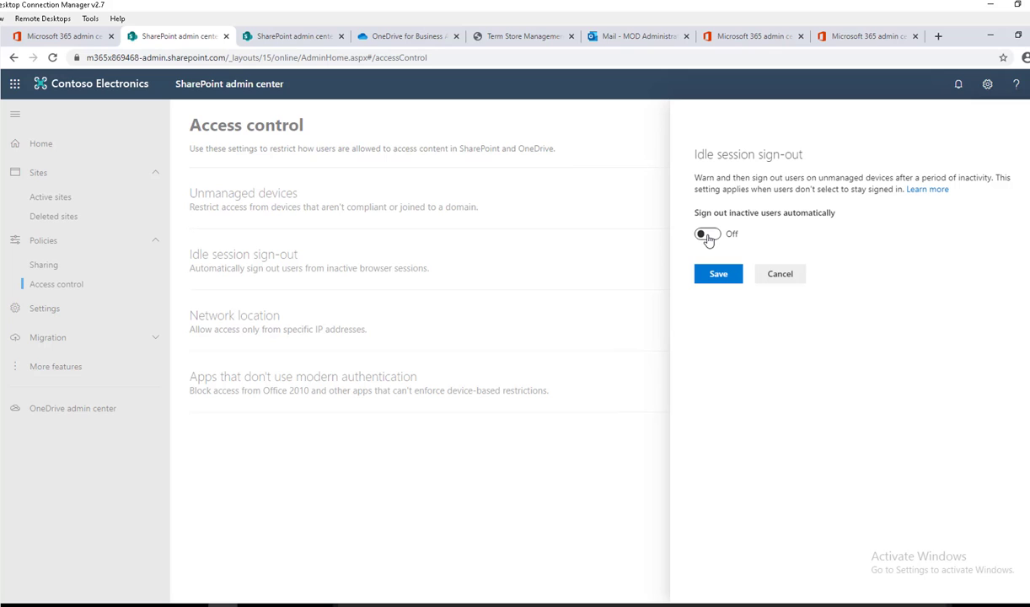
pyautogui.click(764, 273)
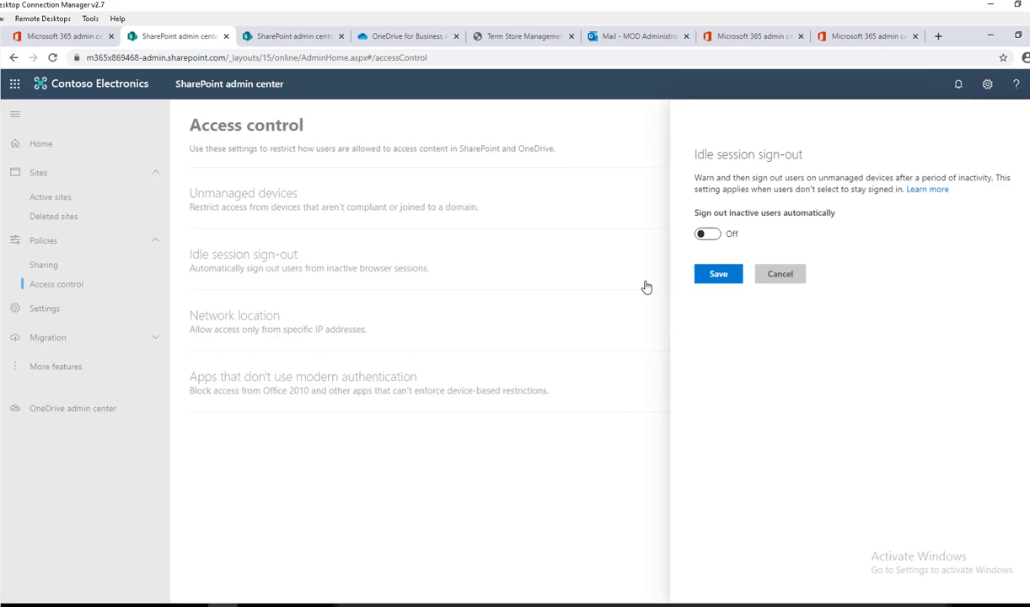
pyautogui.click(295, 329)
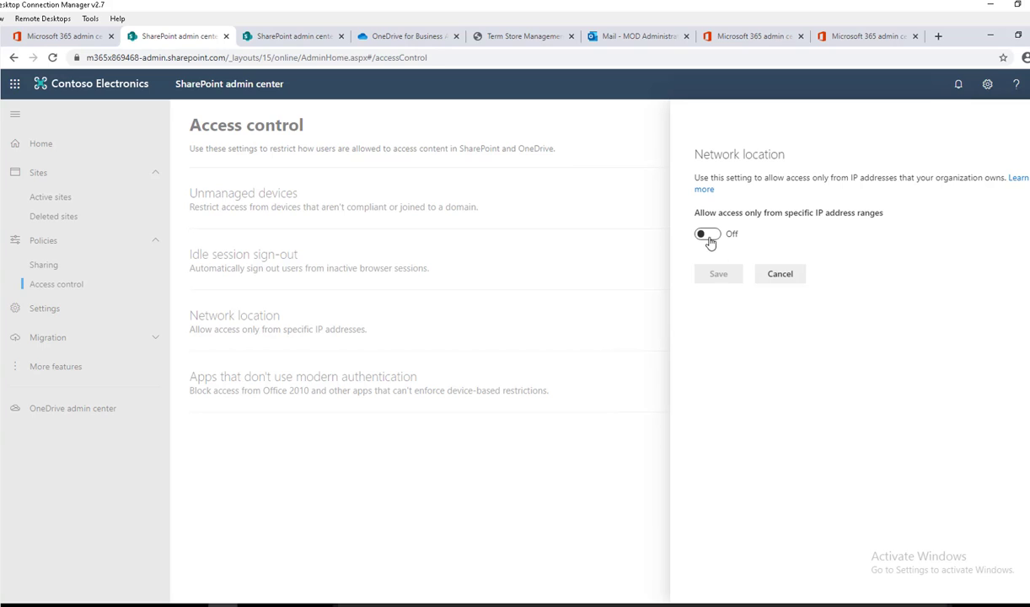
pyautogui.click(708, 236)
pyautogui.click(740, 335)
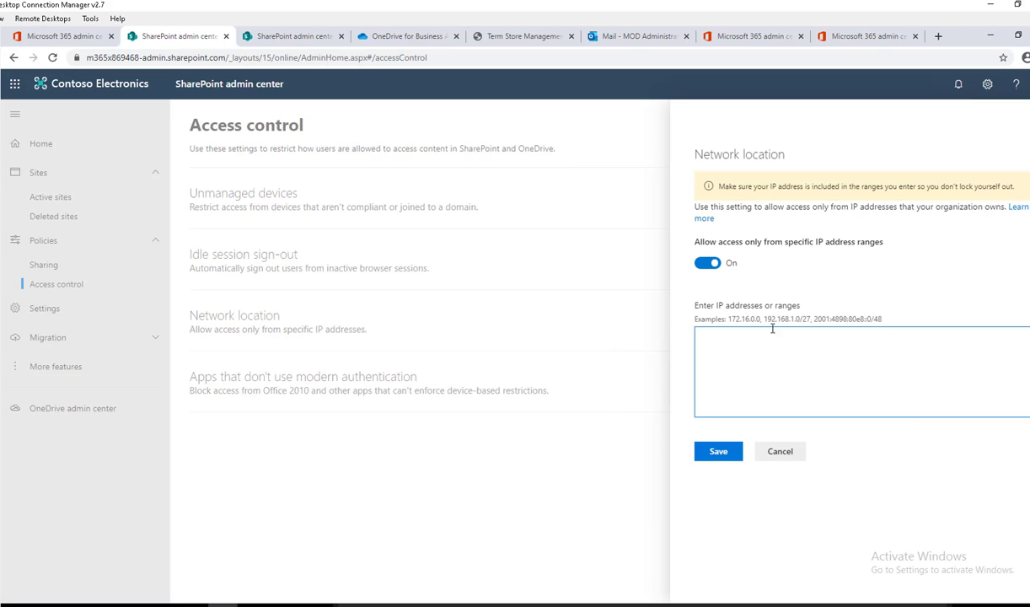
pyautogui.click(779, 453)
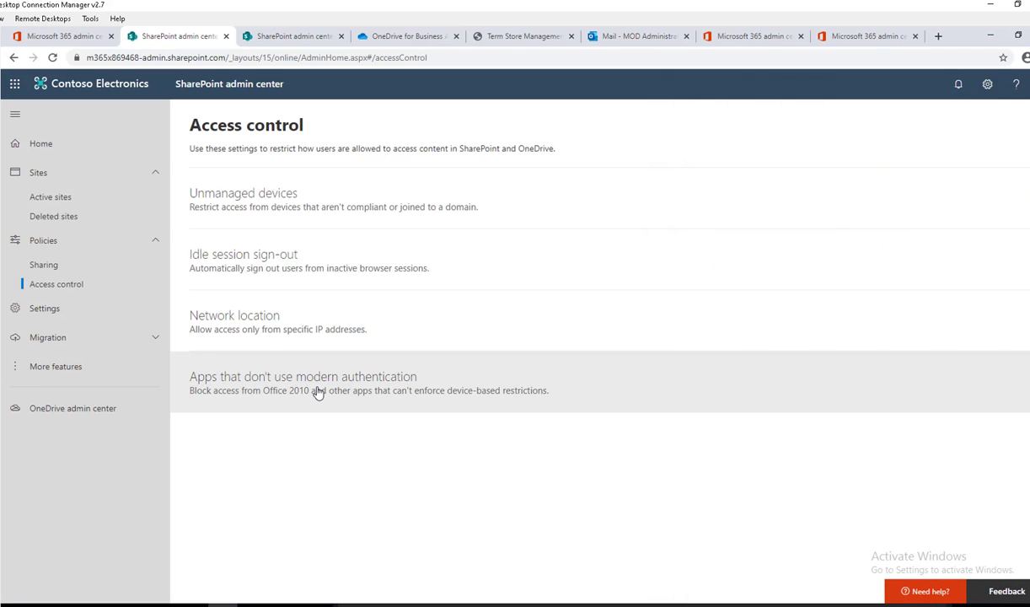
pyautogui.click(320, 391)
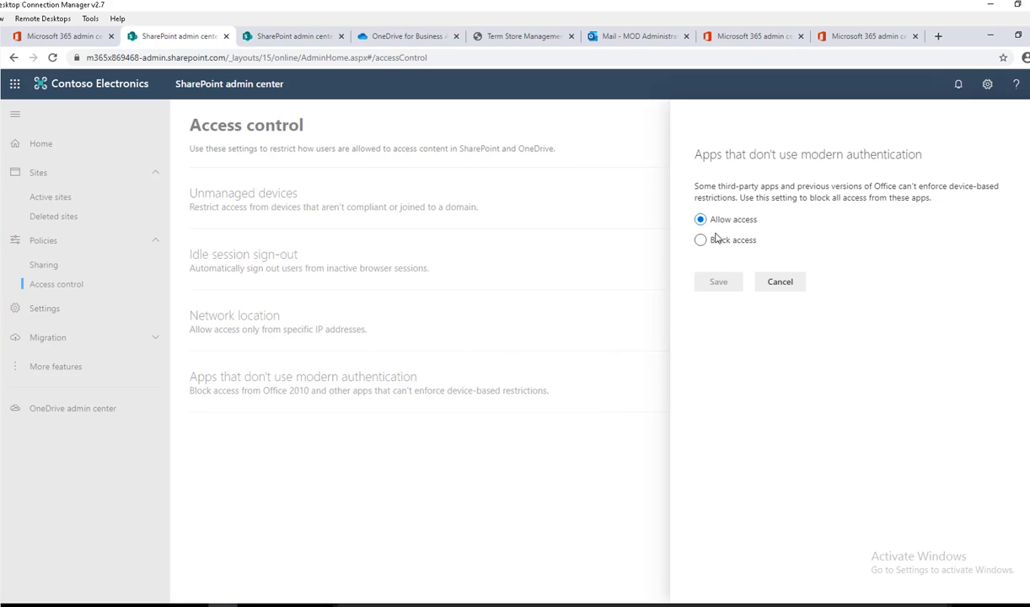
pyautogui.click(777, 283)
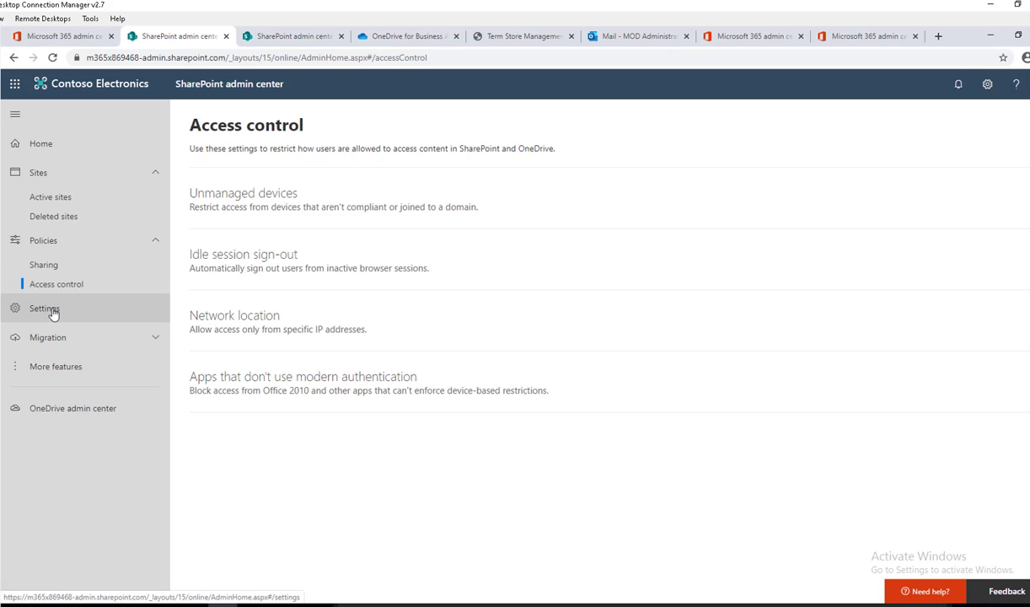
# - Review the SharePoint notifications, Site creation and Site storage limits settings, leaving storage on Automatic
pyautogui.click(56, 314)
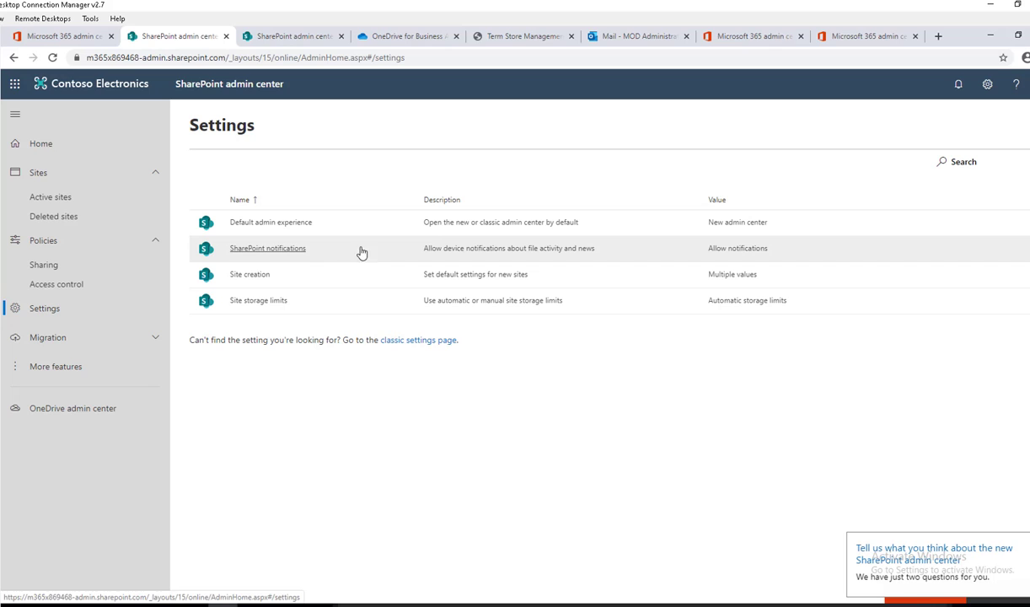
pyautogui.click(279, 253)
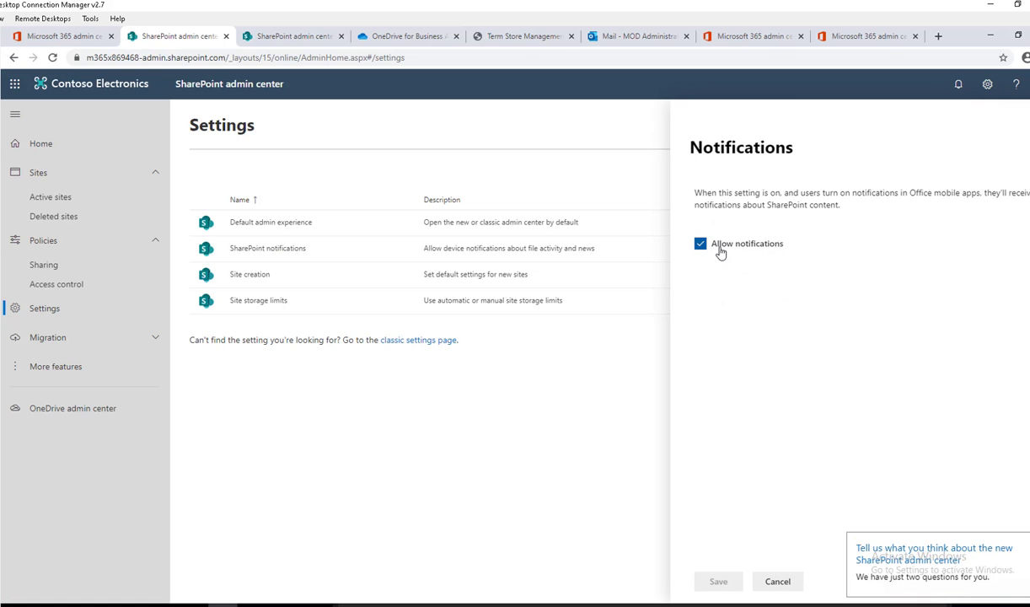
pyautogui.click(263, 277)
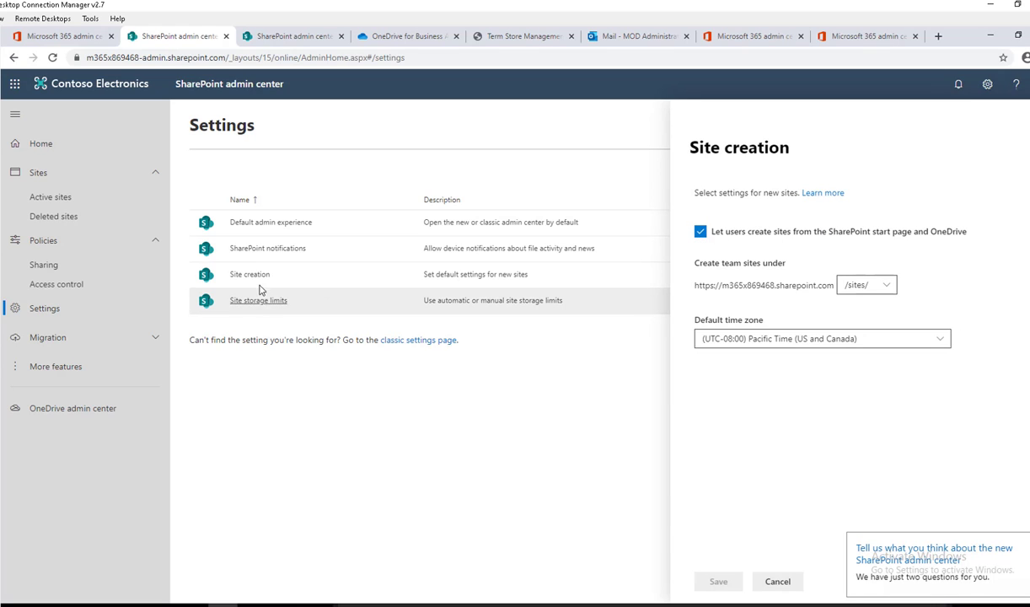
pyautogui.click(259, 309)
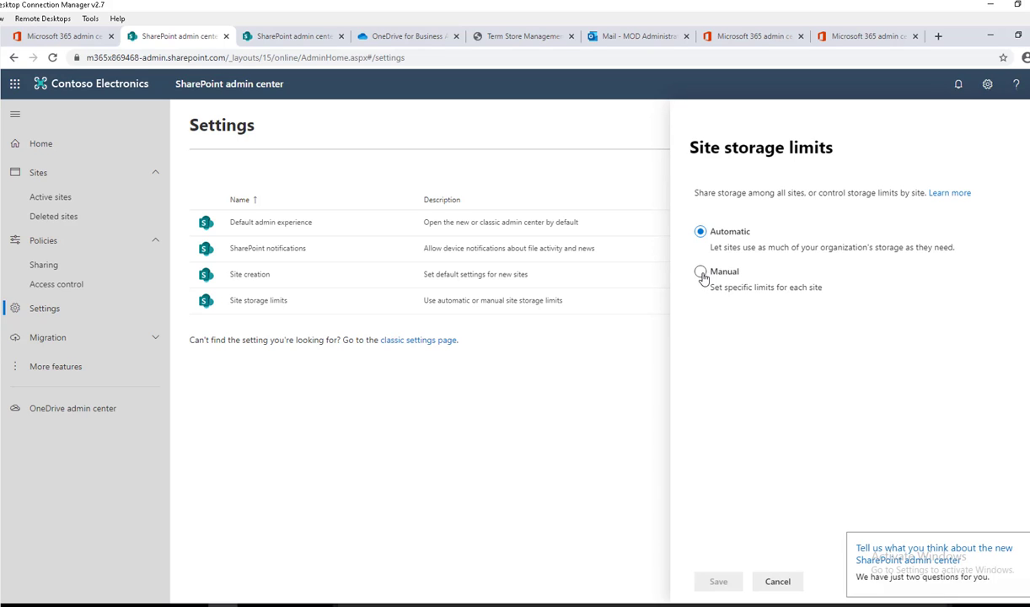
# - Visit the Migration manager and SPMT desktop tool pages, ending on Cloud content migrations
pyautogui.click(74, 341)
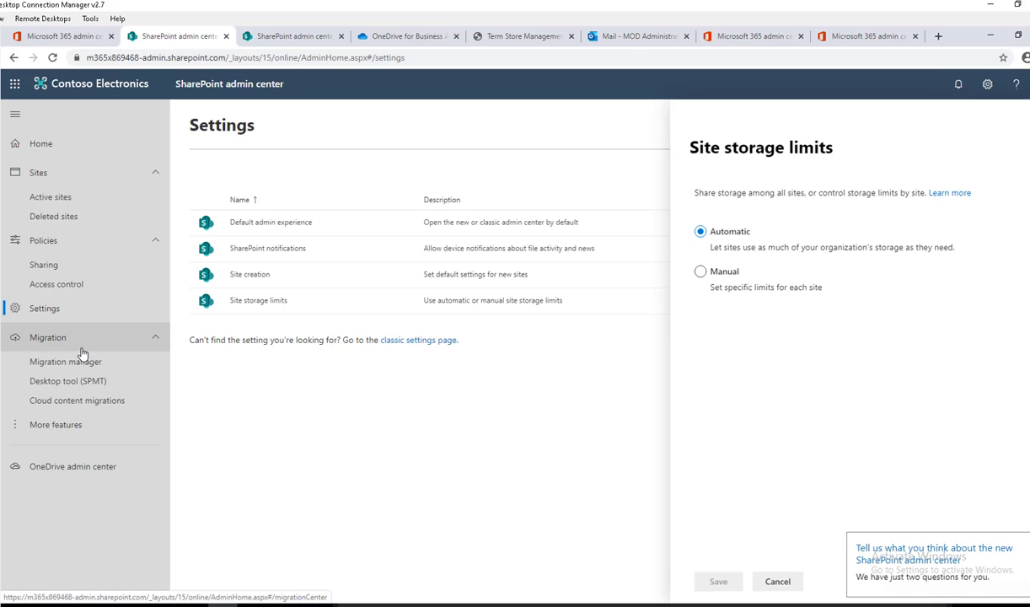
pyautogui.click(78, 363)
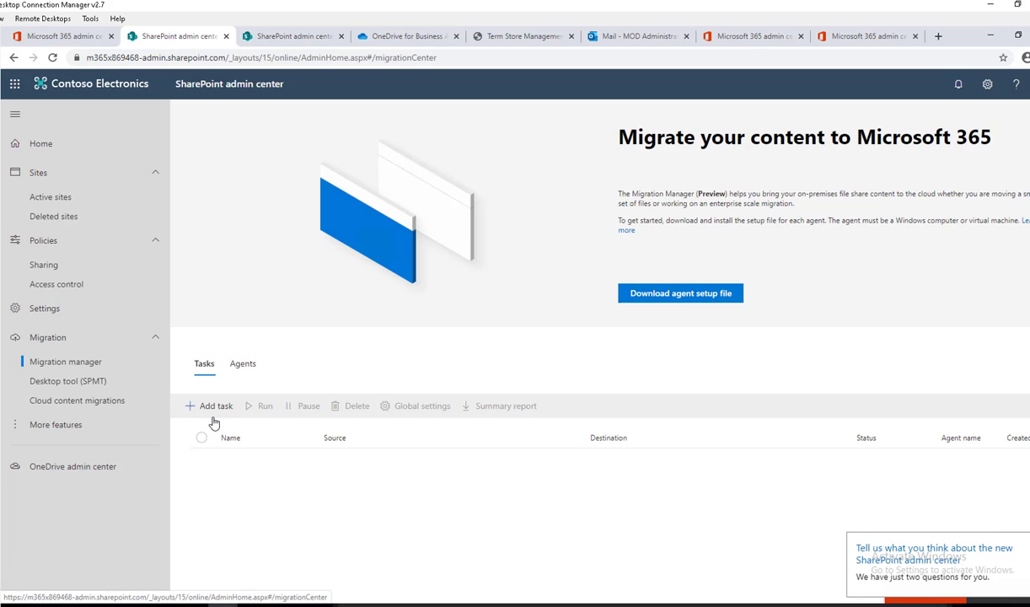
pyautogui.click(84, 386)
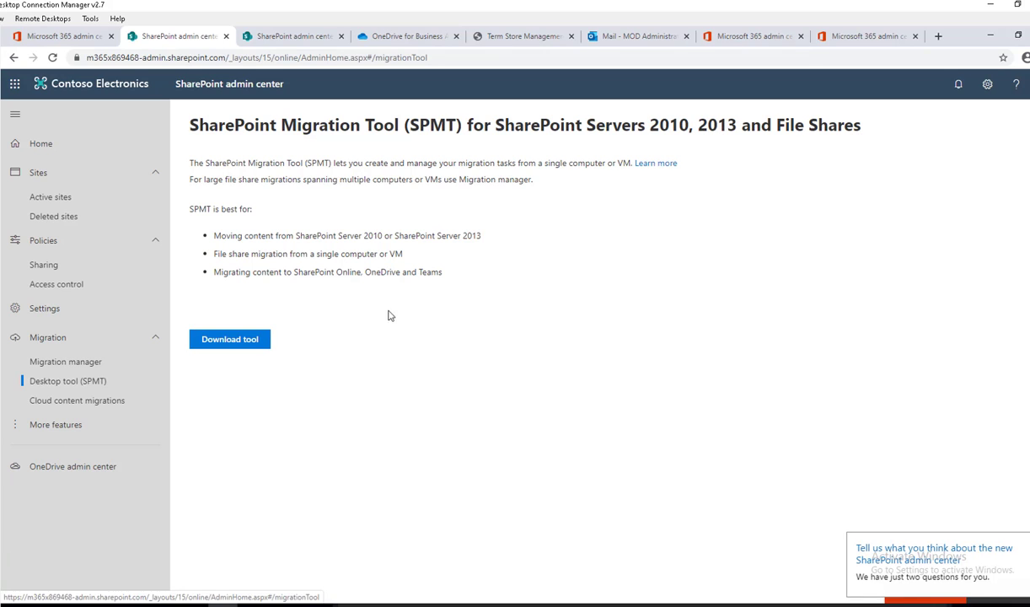
pyautogui.click(87, 402)
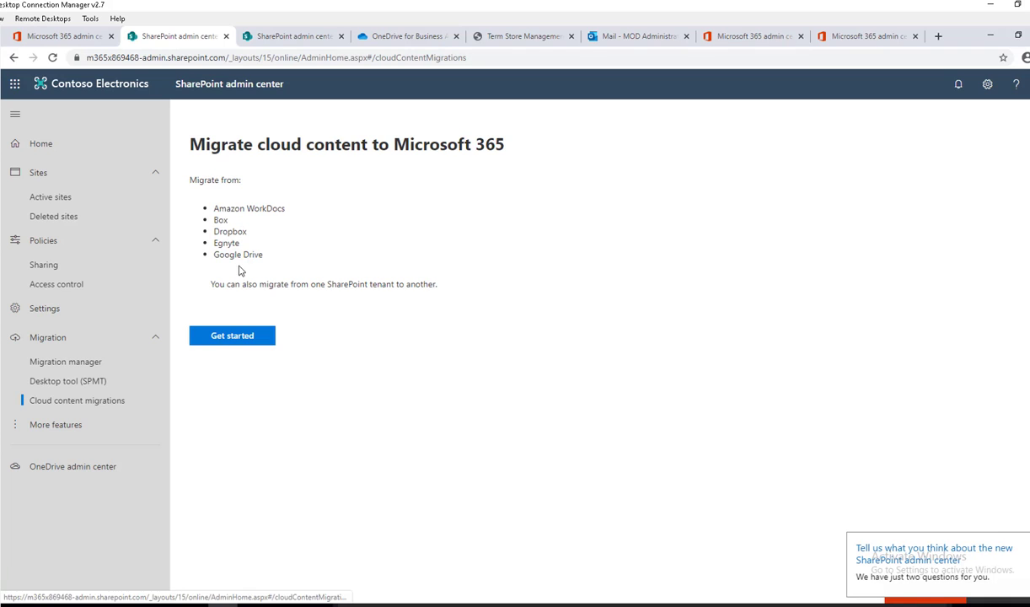
# - Browse the classic features on More features and launch Term store management in a new tab
pyautogui.click(75, 426)
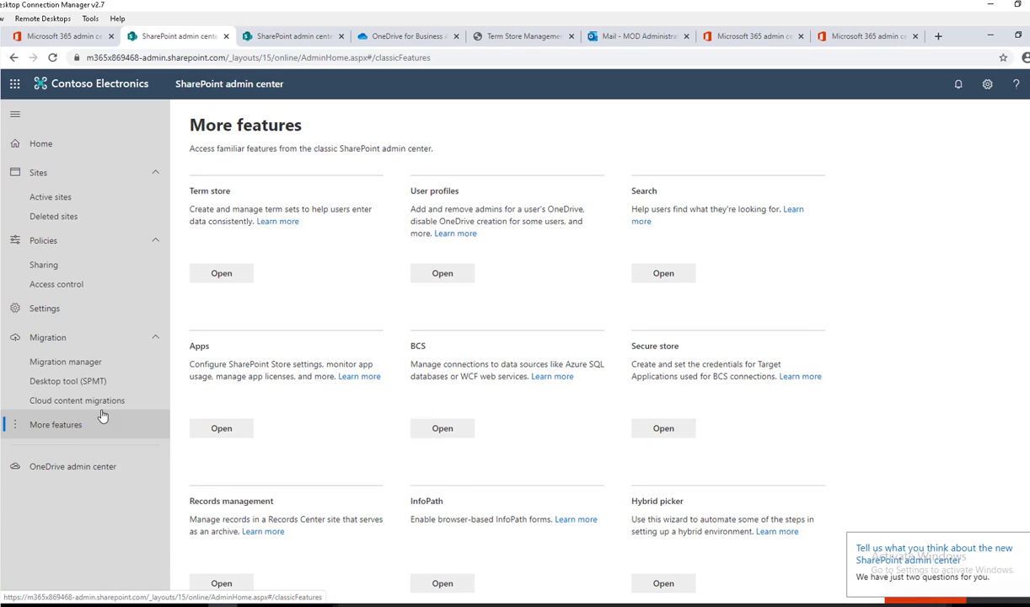
pyautogui.scroll(-1, 323, 253)
pyautogui.scroll(1, 316, 236)
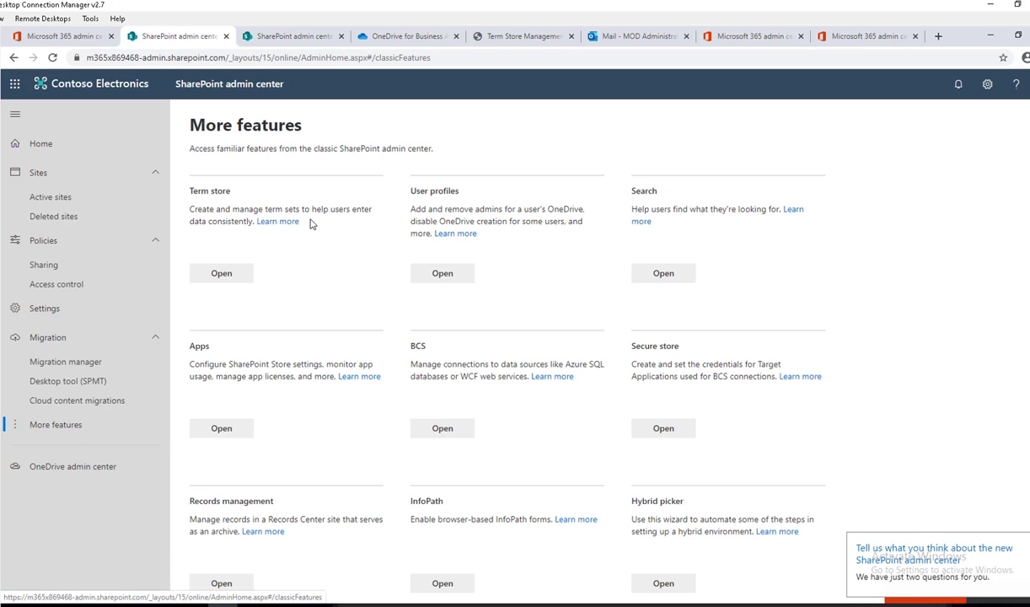
pyautogui.scroll(-2, 759, 312)
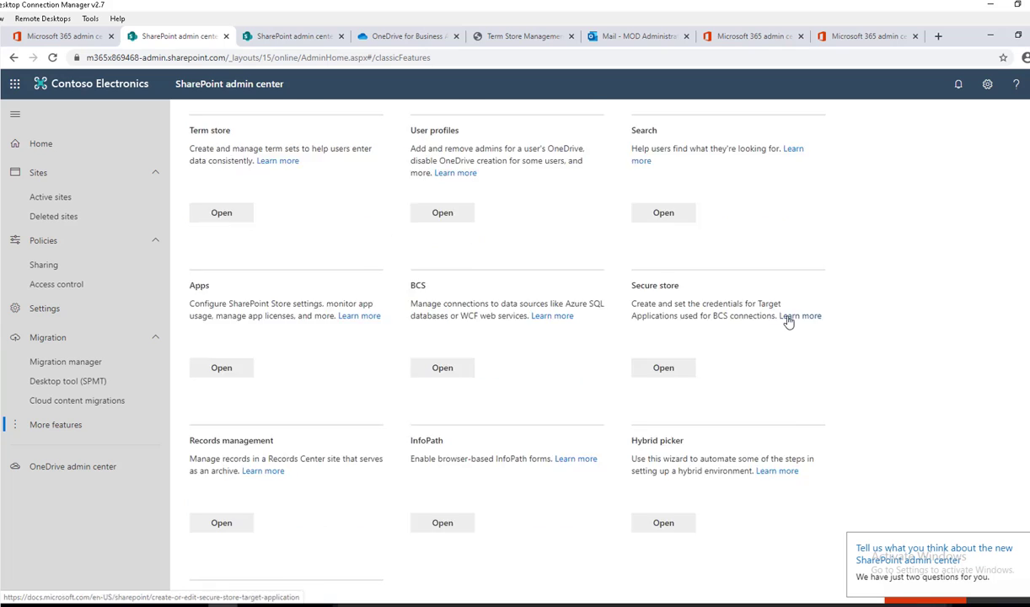
pyautogui.scroll(2, 364, 378)
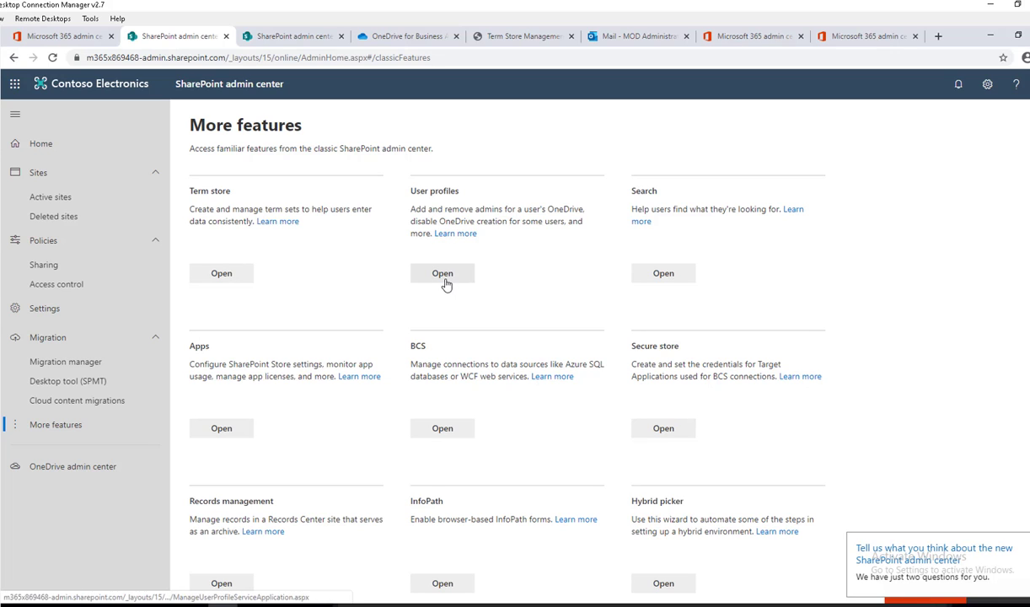
pyautogui.click(219, 274)
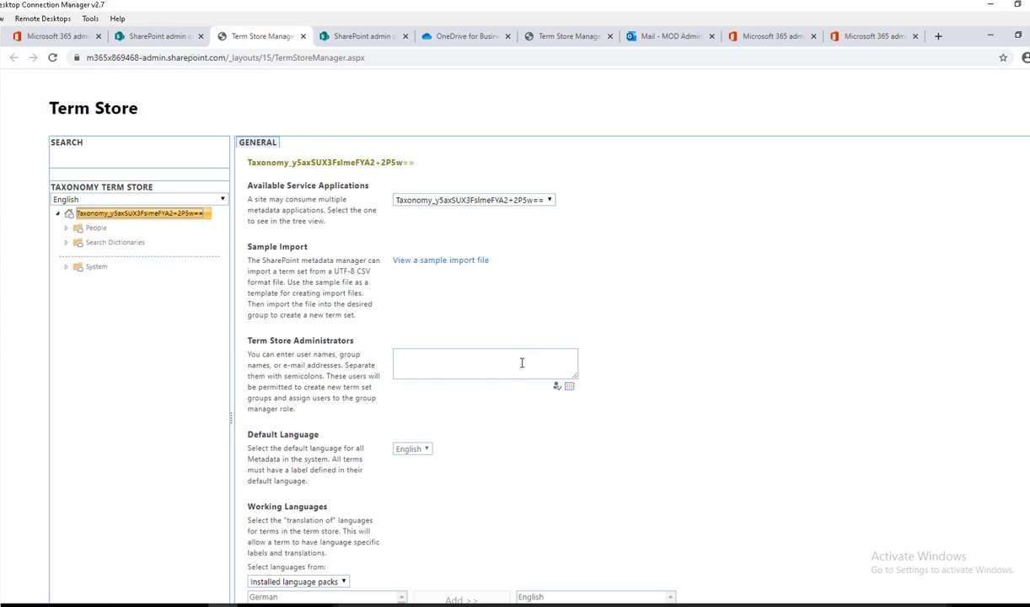
# - Scroll through the Term Store taxonomy page, then close its tab to go back to More features
pyautogui.scroll(-2, 426, 368)
pyautogui.scroll(2, 455, 401)
pyautogui.click(303, 36)
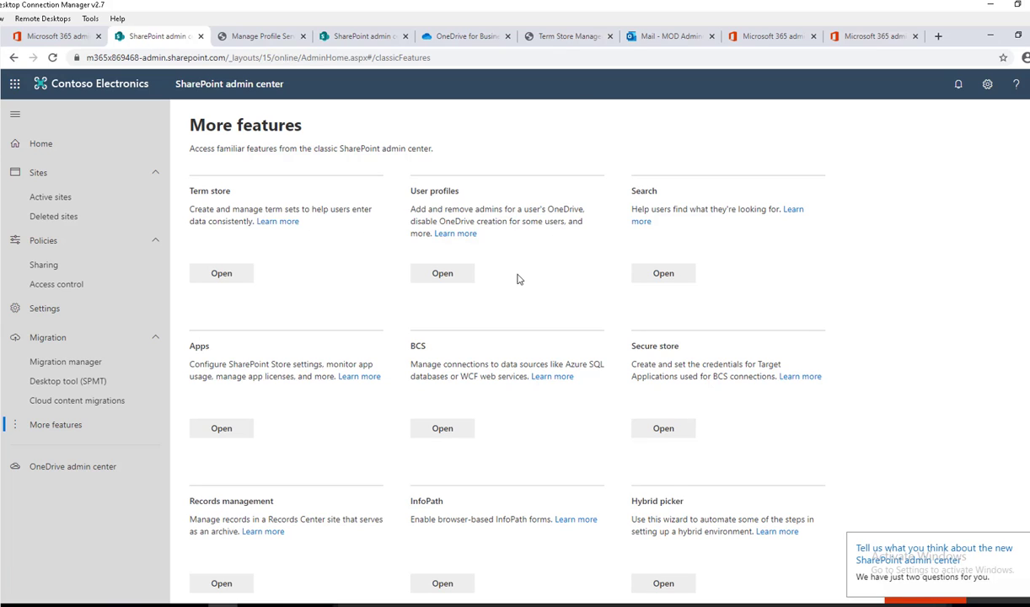
pyautogui.scroll(-2, 502, 278)
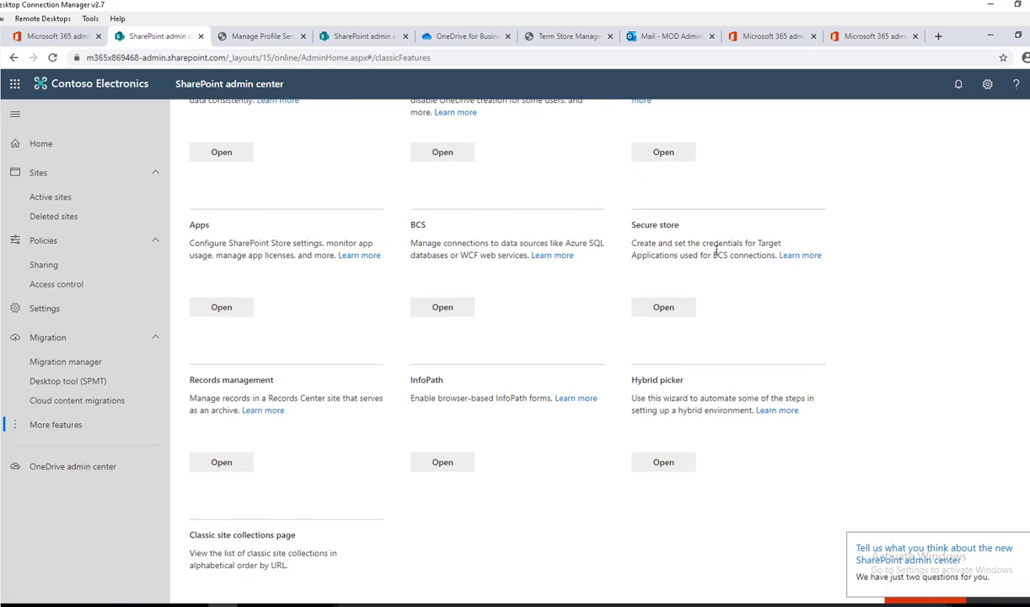
pyautogui.scroll(2, 549, 279)
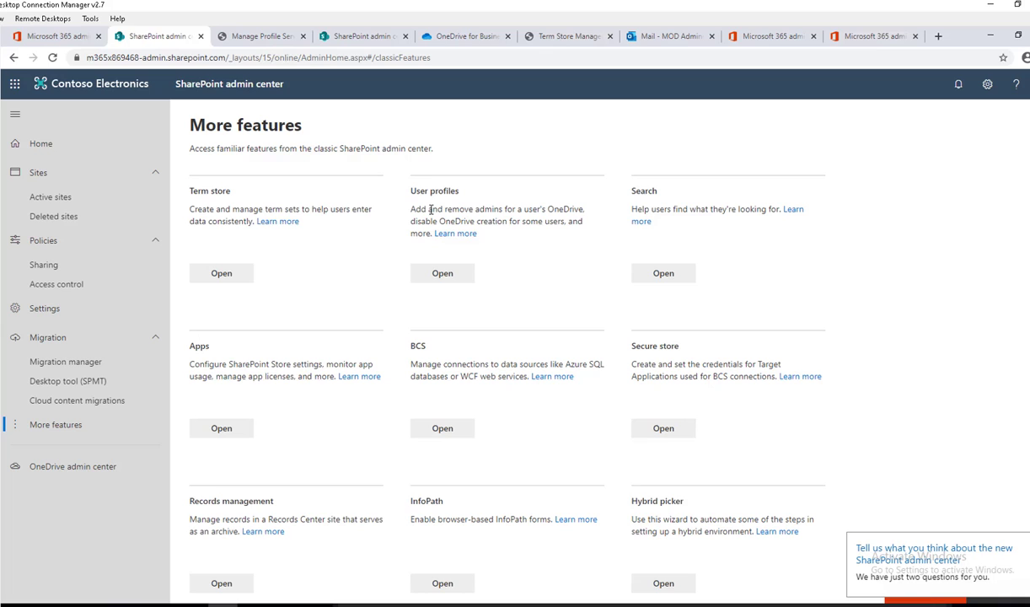
pyautogui.click(262, 37)
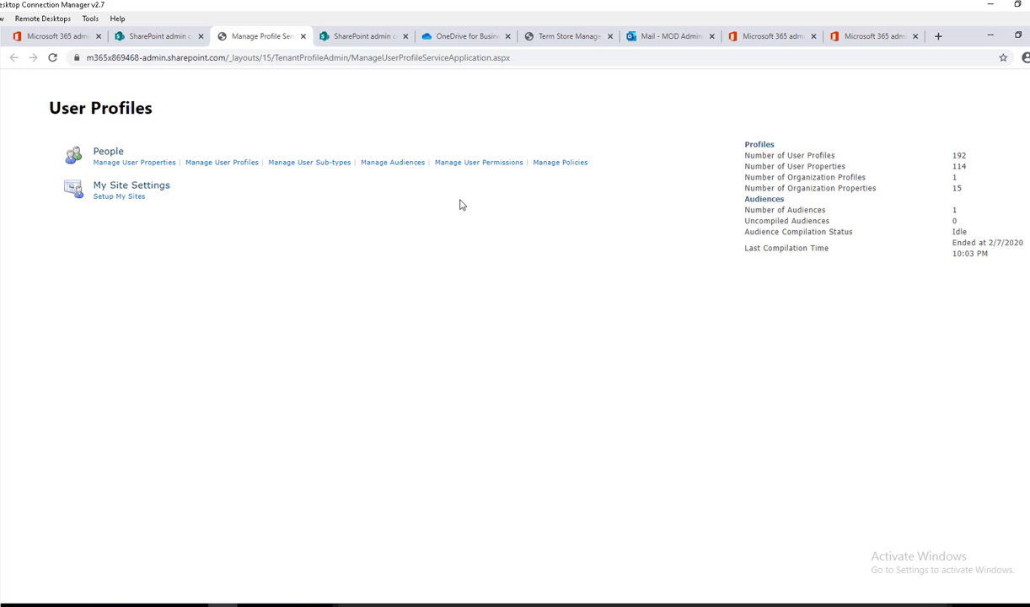
pyautogui.click(155, 39)
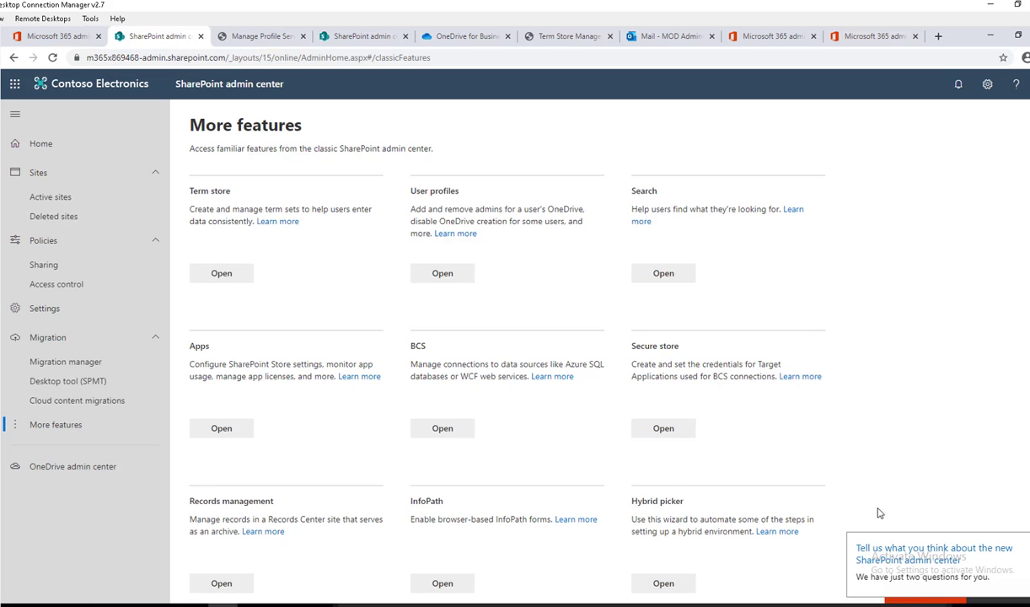
# - Look over the InfoPath form settings, then go back to More features and scroll down its list
pyautogui.scroll(-2, 320, 393)
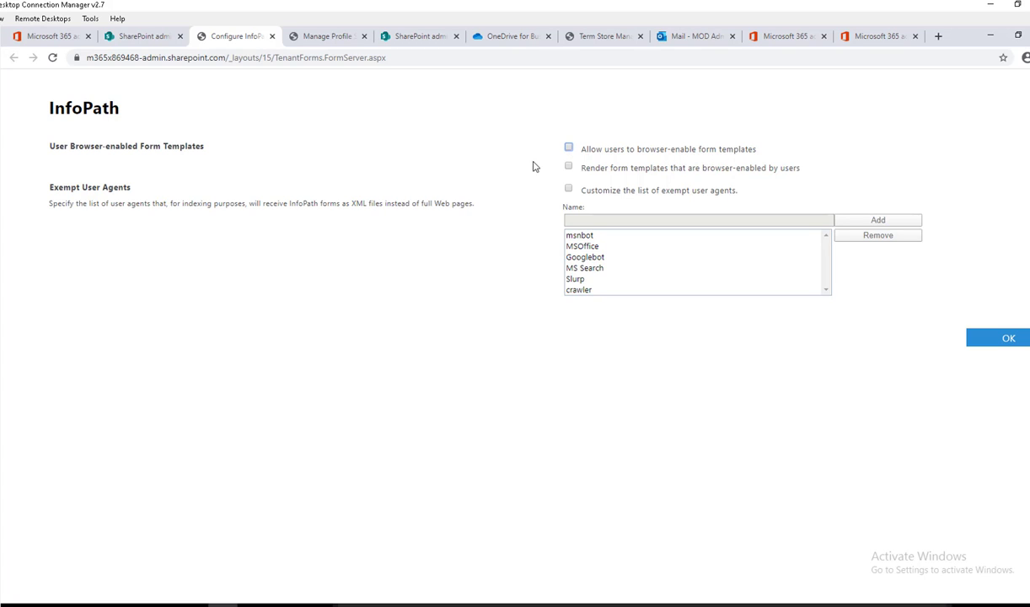
pyautogui.click(145, 38)
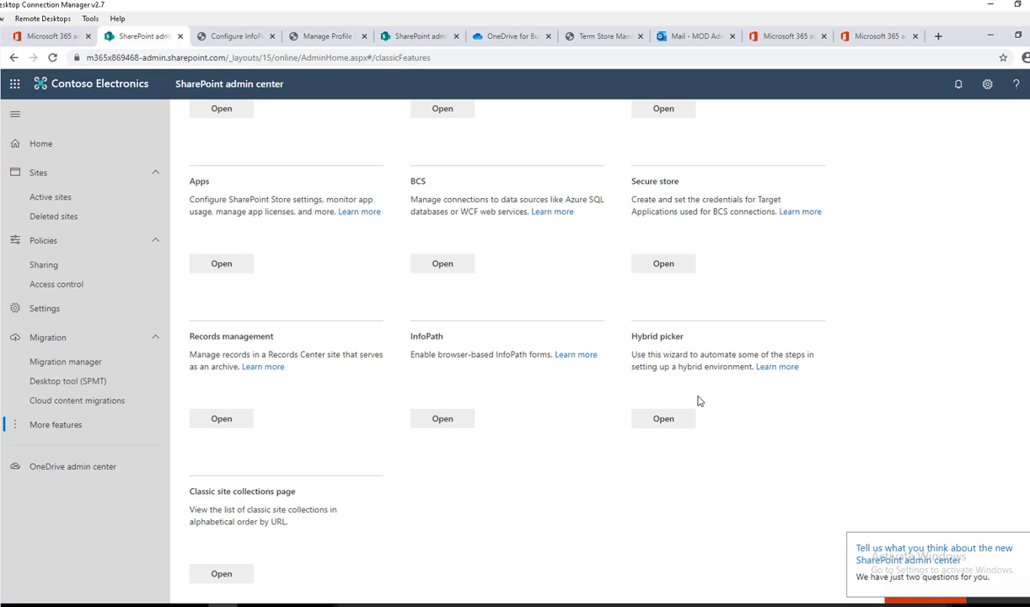
pyautogui.scroll(-1, 521, 430)
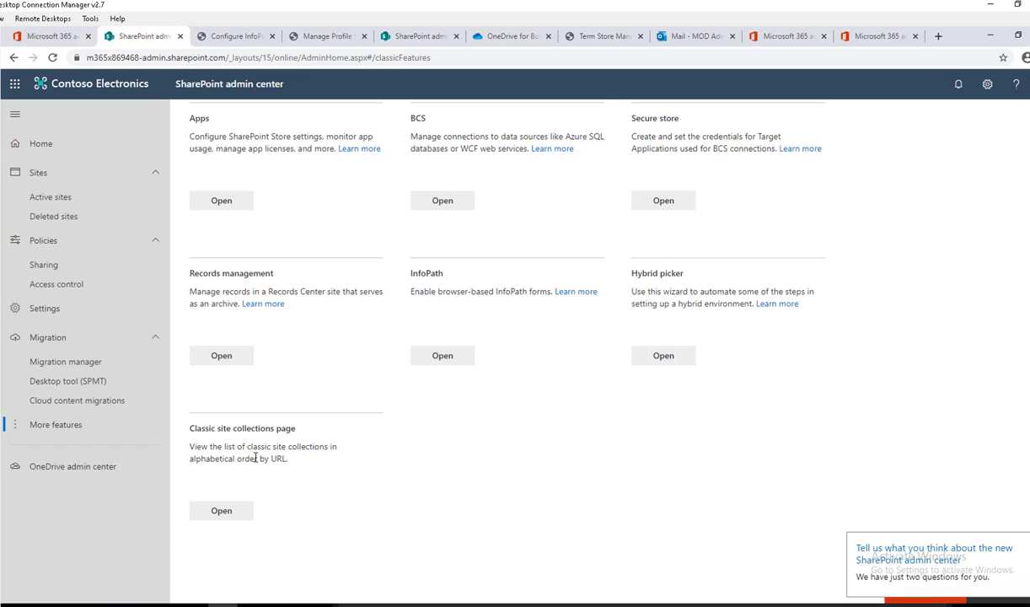
pyautogui.click(218, 511)
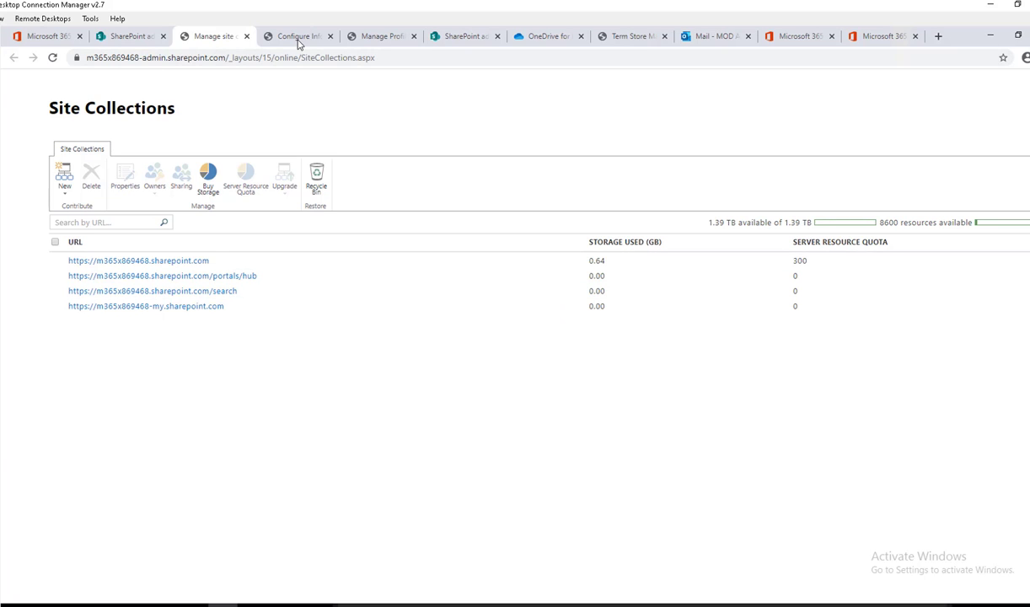
pyautogui.click(248, 37)
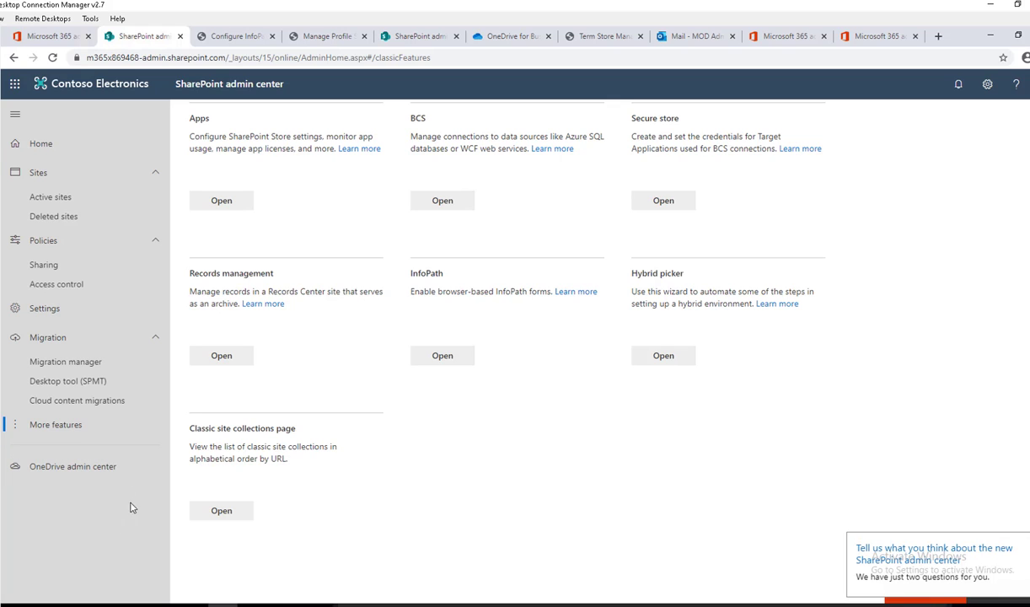
# - Launch OneDrive admin center from the left navigation, then switch back to the SharePoint admin center tab
pyautogui.click(73, 474)
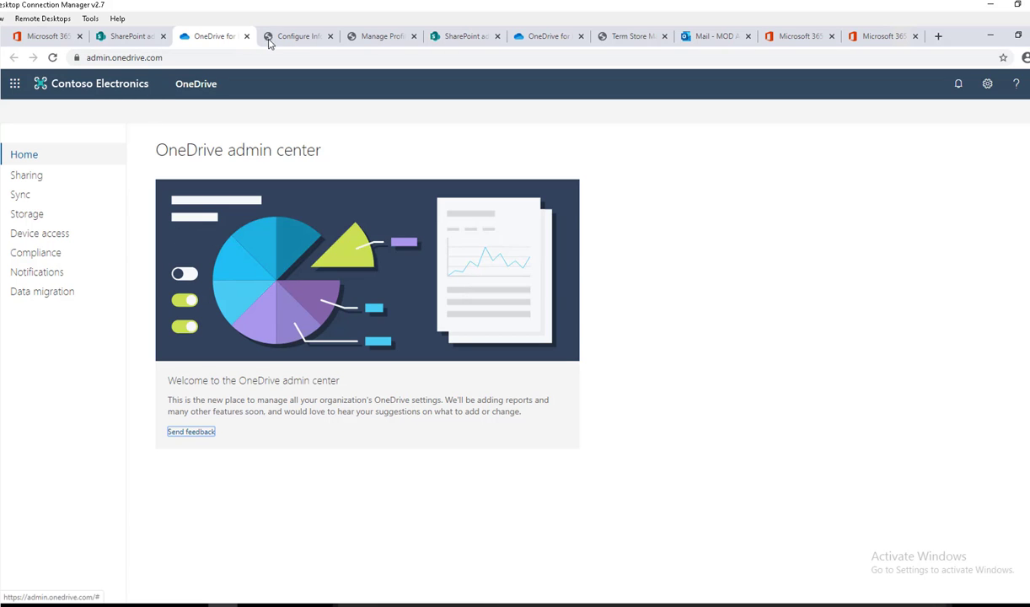
pyautogui.click(129, 36)
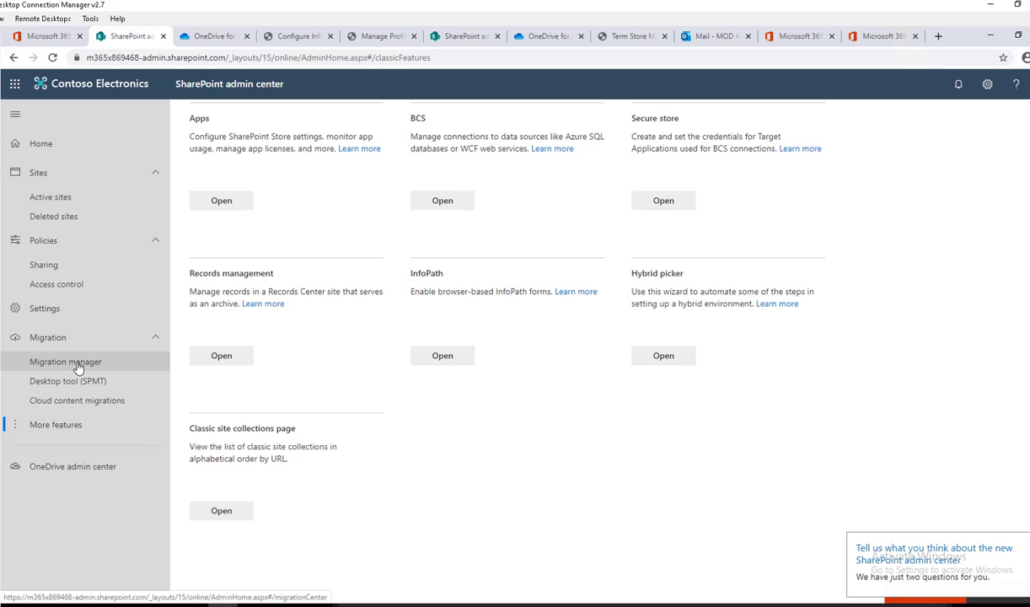
# - Open Site creation under Settings and keep /sites/ as the team sites path
pyautogui.click(47, 310)
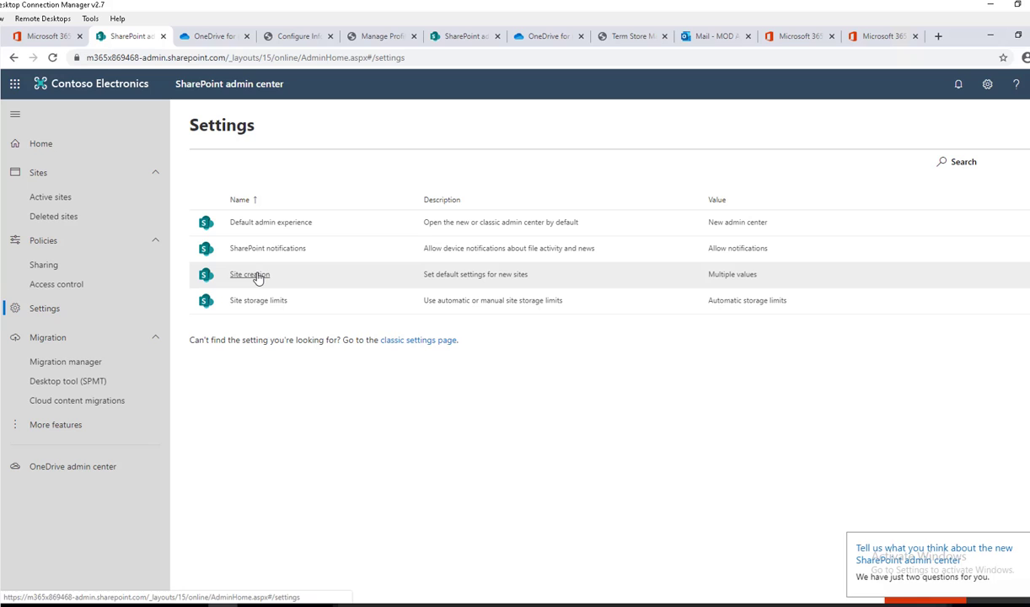
pyautogui.click(258, 278)
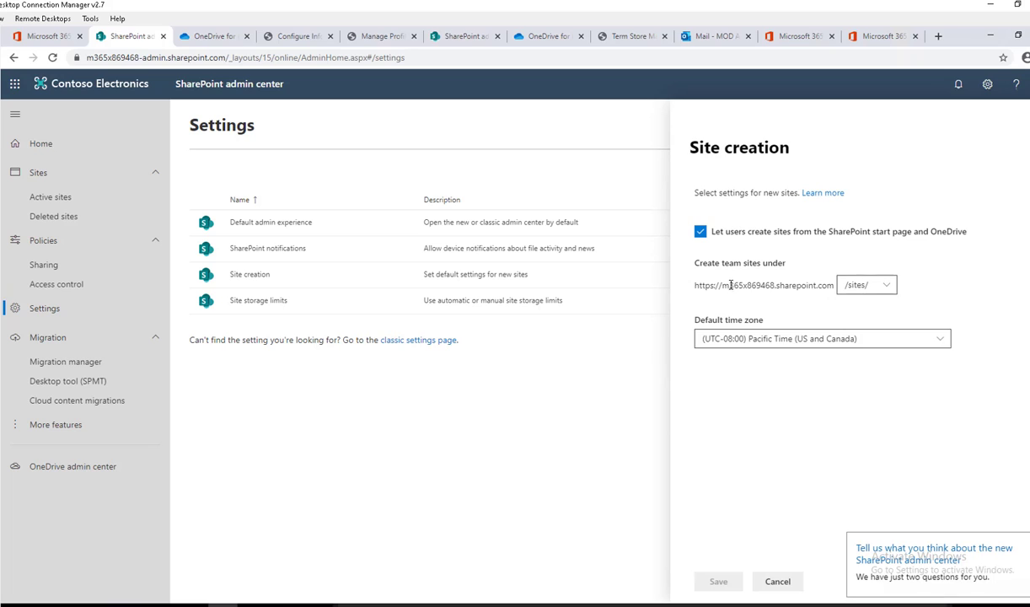
pyautogui.click(886, 287)
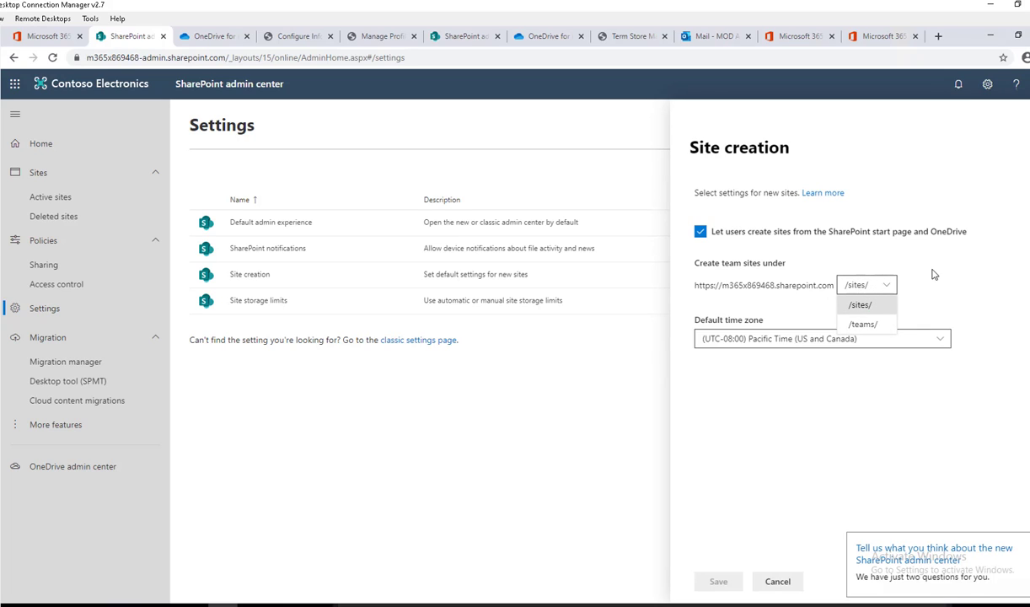
pyautogui.click(904, 263)
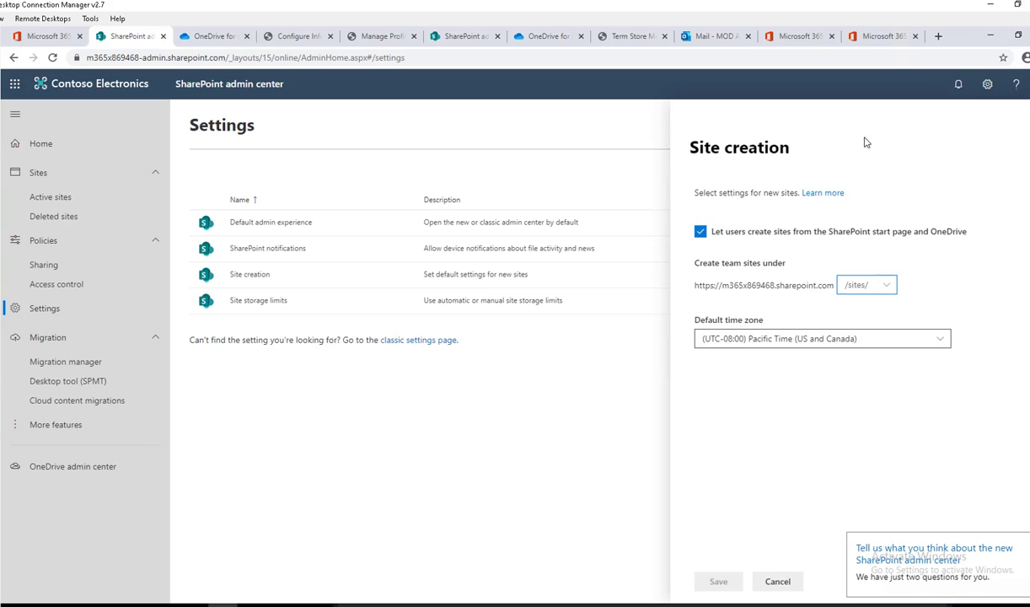
pyautogui.click(920, 133)
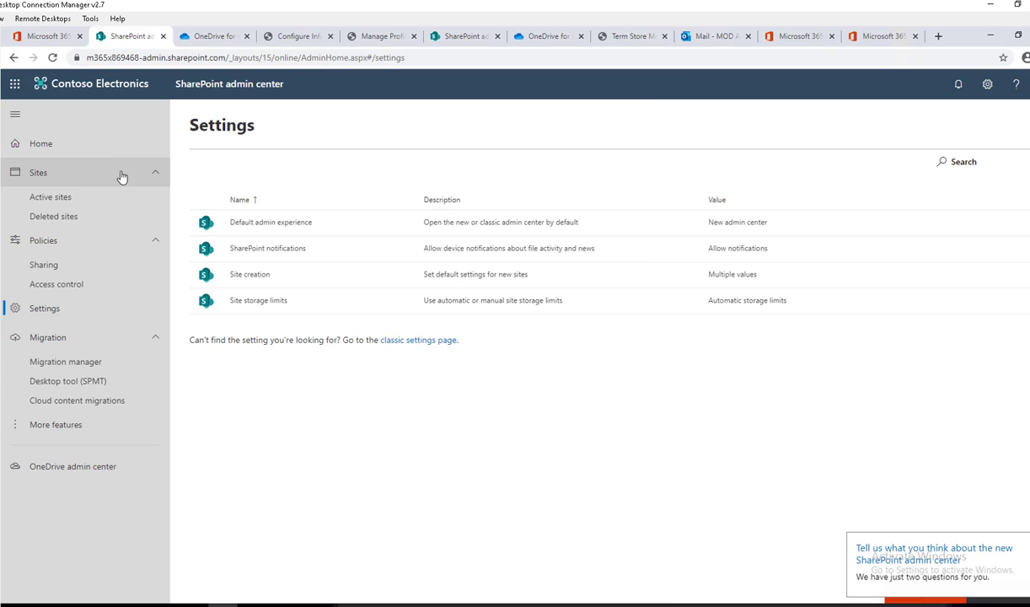